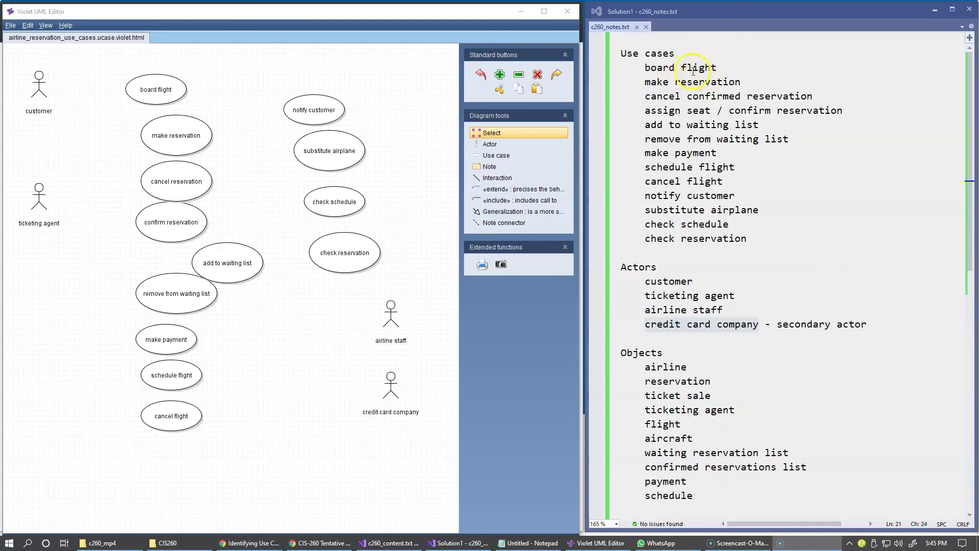
Bring the Violet diagram window forward, maximize it, and zoom in.
left_click_drag(645, 70, 742, 82)
key("Down")
key("ctrl+w")
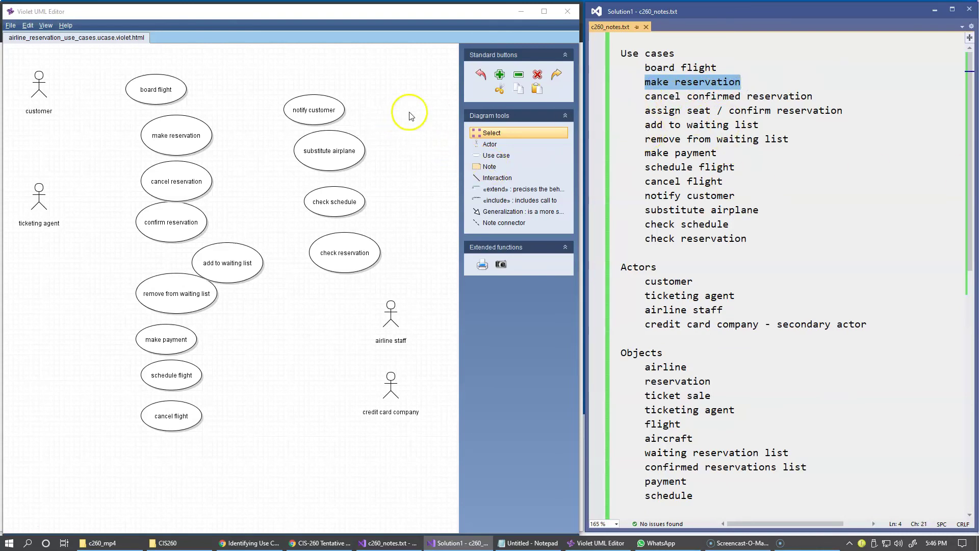
left_click(616, 55)
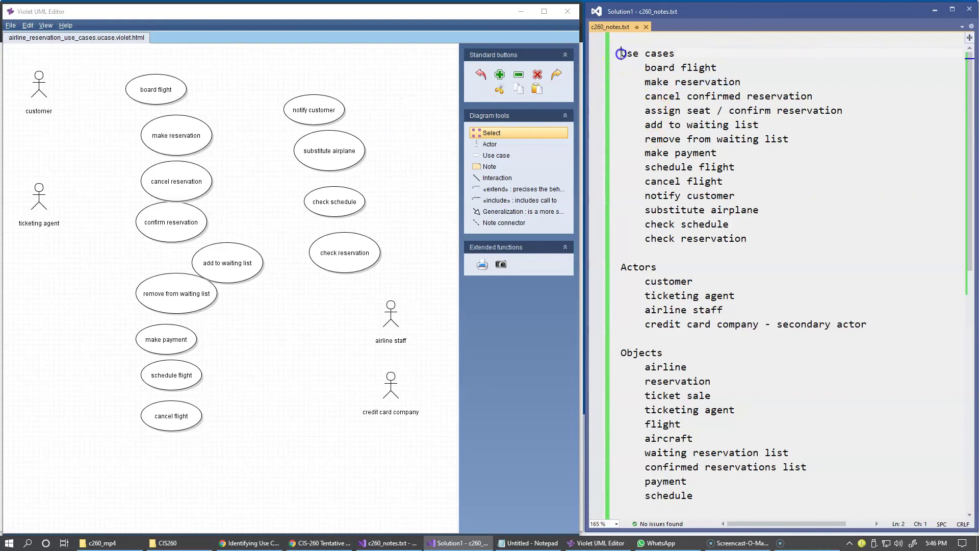
left_click(408, 96)
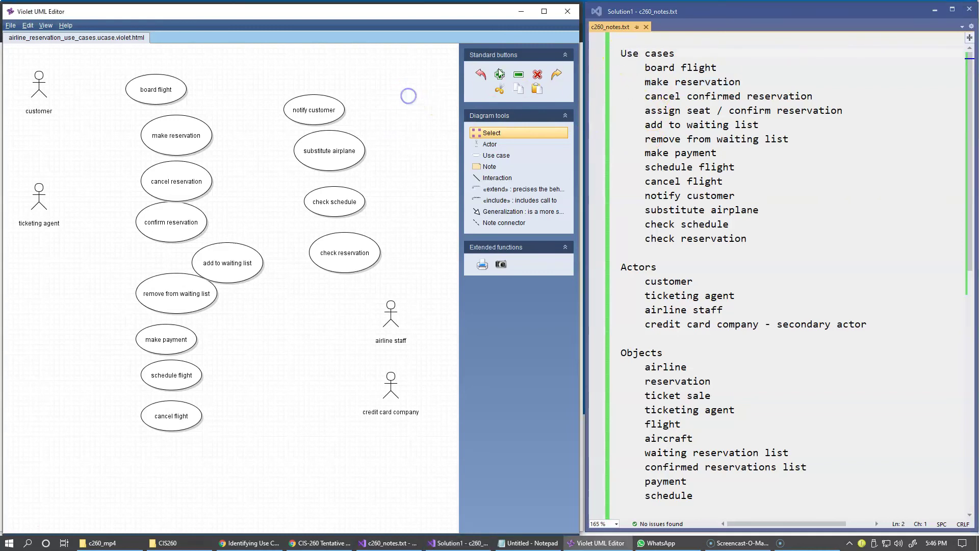
left_click(544, 11)
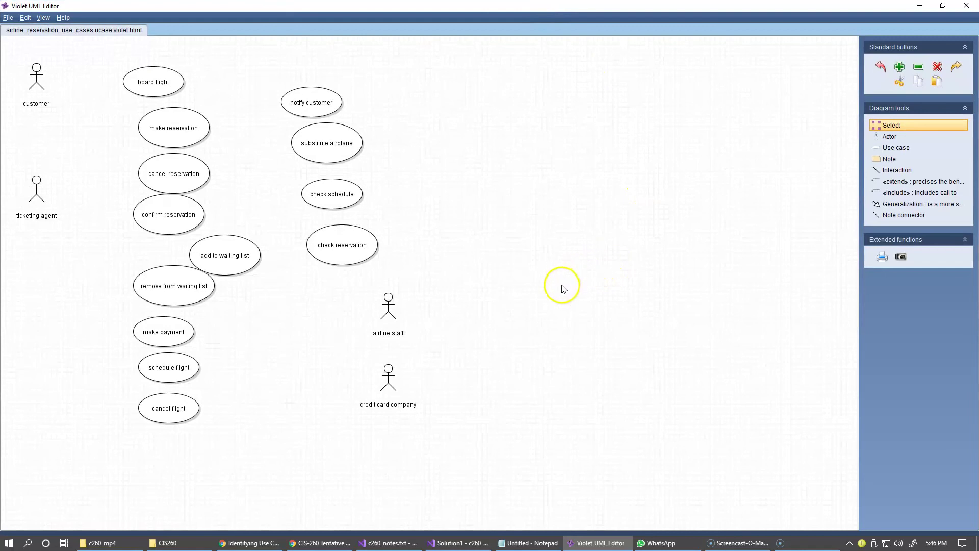
key("ctrl+plus")
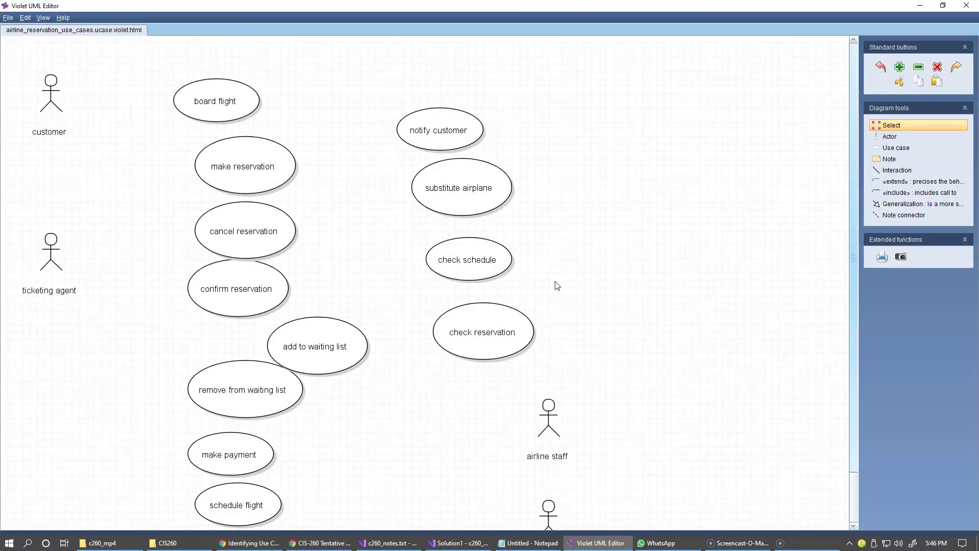
left_click(556, 279)
Put check schedule and check reservation beside the customer; move board flight, substitute airplane and notify customer down.
left_click(49, 93)
left_click_drag(470, 262, 144, 76)
left_click_drag(481, 328, 132, 102)
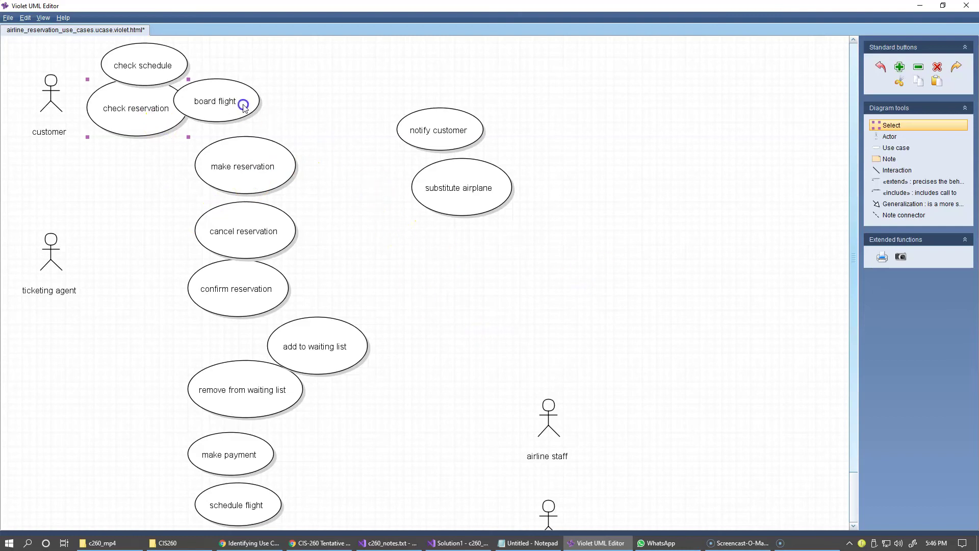
left_click_drag(223, 105, 449, 413)
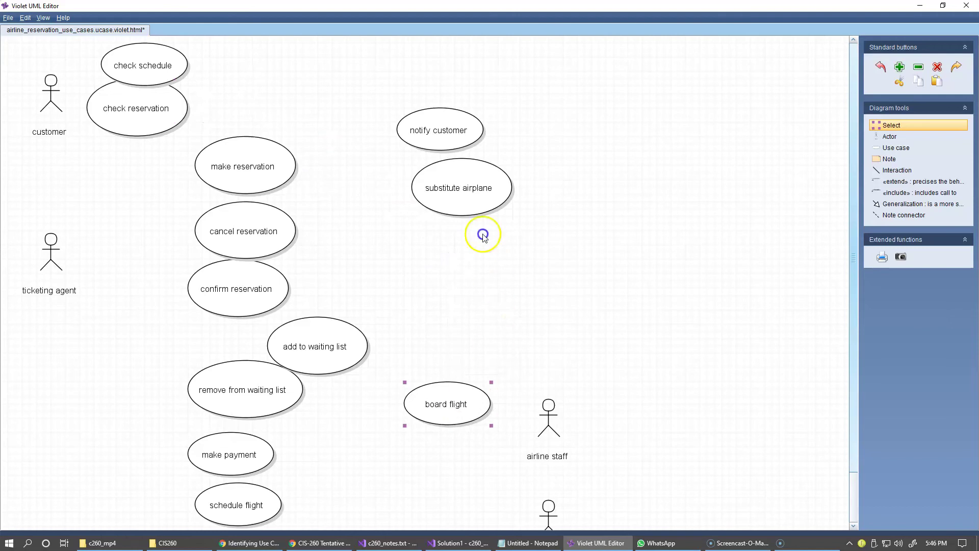
left_click_drag(463, 191, 457, 344)
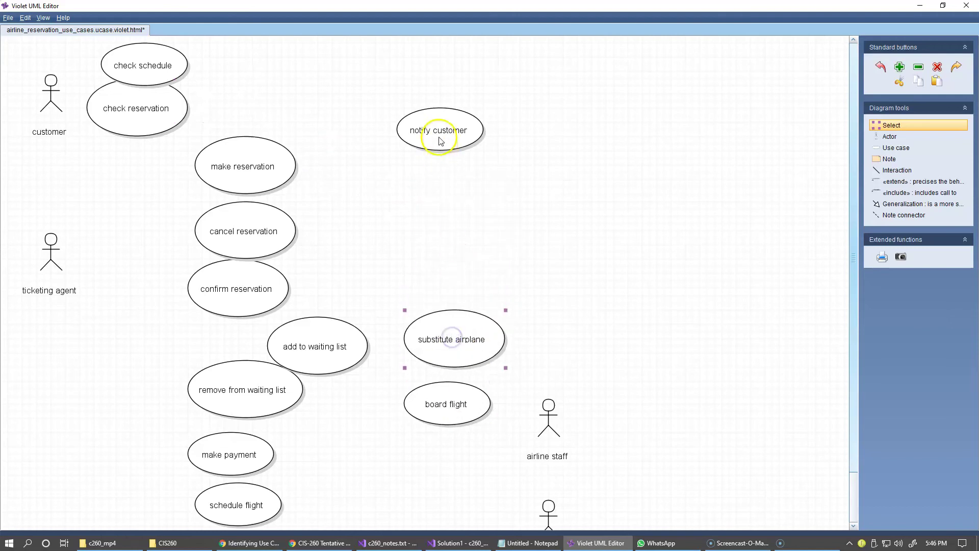
left_click_drag(437, 136, 443, 283)
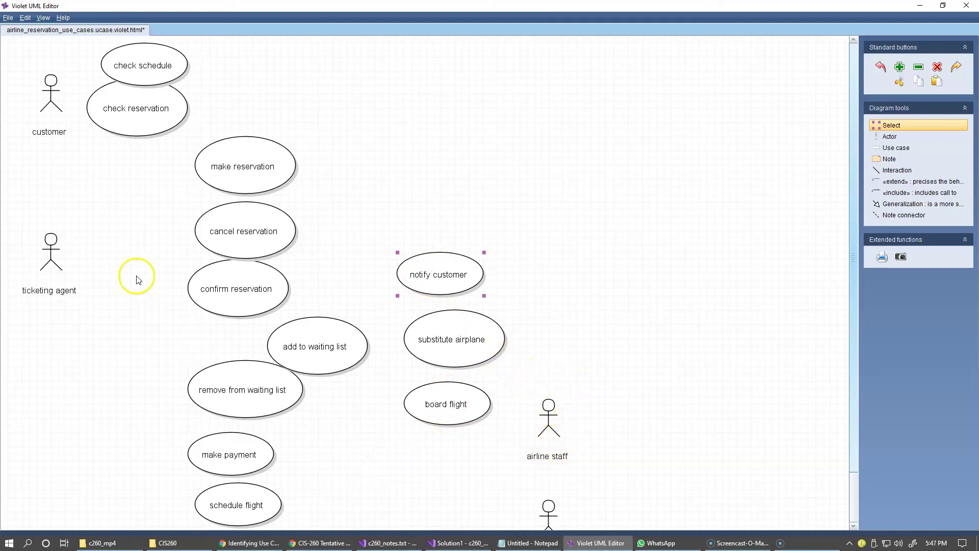
Adjust ticketing agent, make and cancel reservation; stack confirm reservation over add to waiting list.
mouse_move(49, 251)
left_mouse_down()
mouse_move(50, 240)
mouse_move(54, 252)
left_mouse_up()
mouse_move(244, 176)
left_mouse_down()
mouse_move(217, 176)
mouse_move(233, 182)
left_mouse_up()
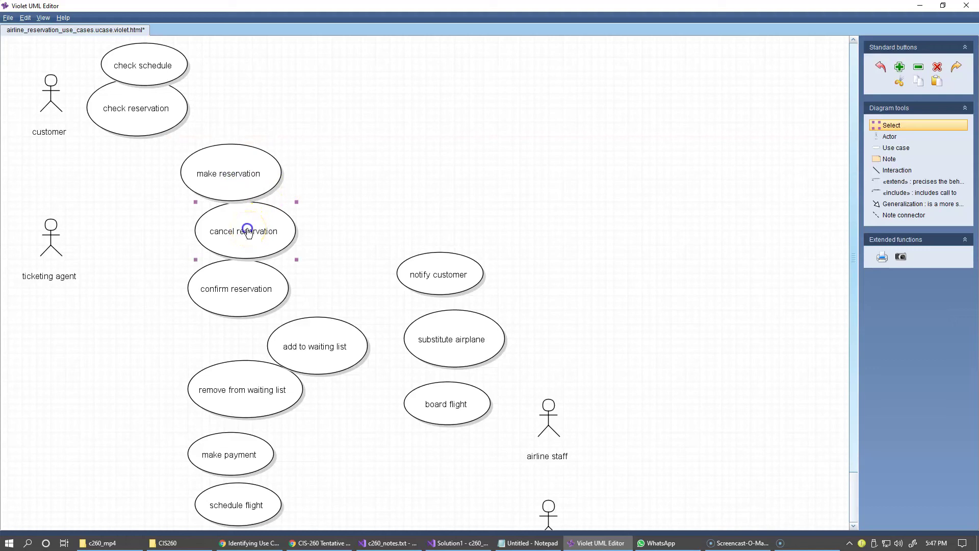
mouse_move(247, 232)
left_mouse_down()
mouse_move(224, 225)
mouse_move(233, 225)
left_mouse_up()
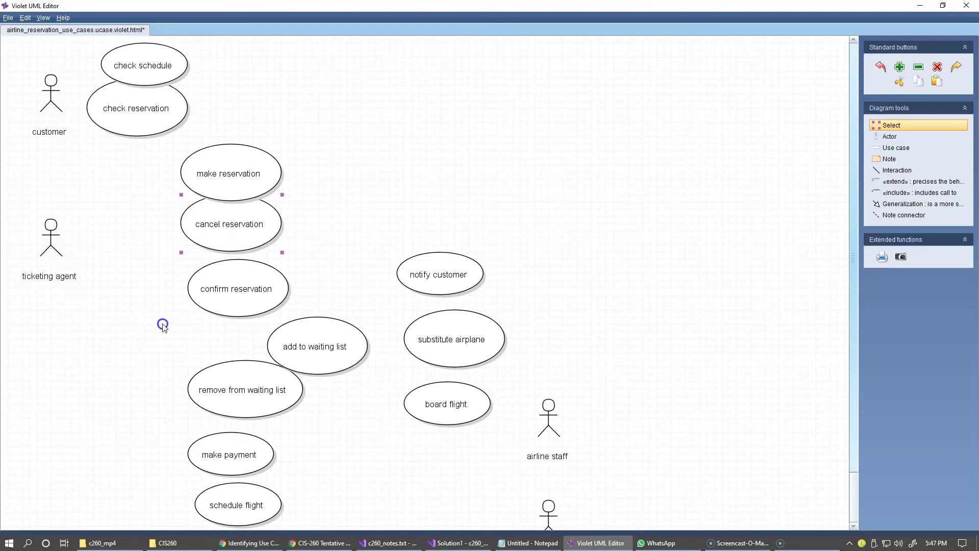
left_click_drag(224, 298, 362, 155)
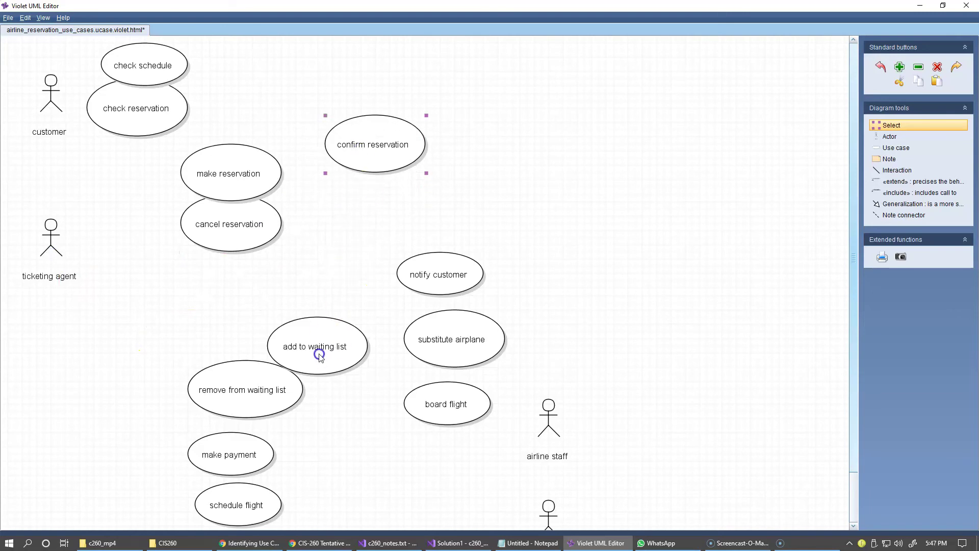
left_click_drag(320, 355, 379, 214)
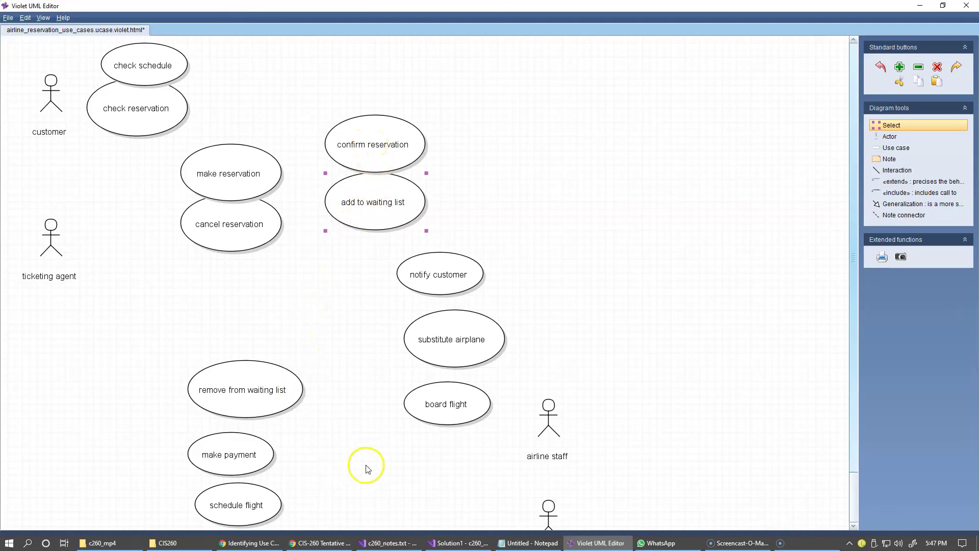
Put remove from waiting list under add to waiting list; stack notify customer, substitute airplane, board flight top right.
left_click(453, 542)
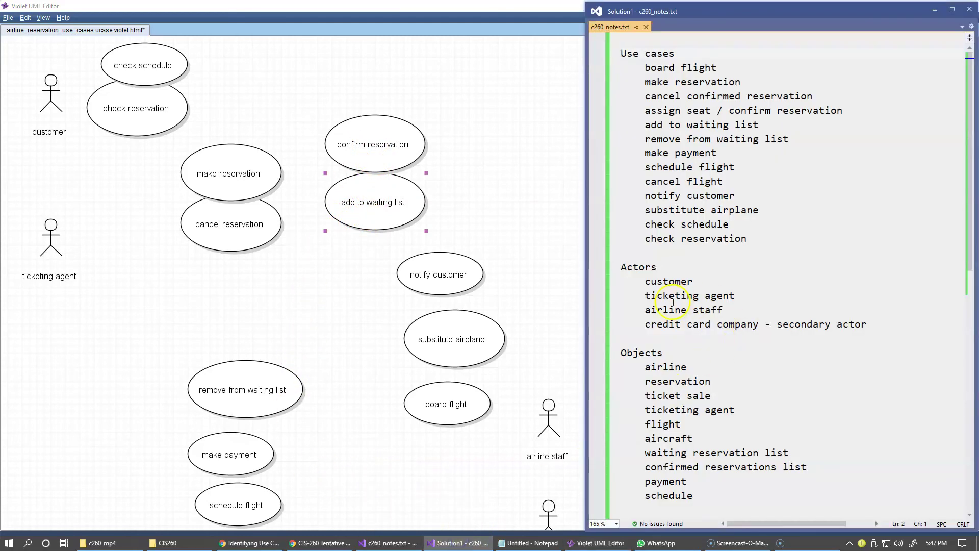
double_click(664, 453)
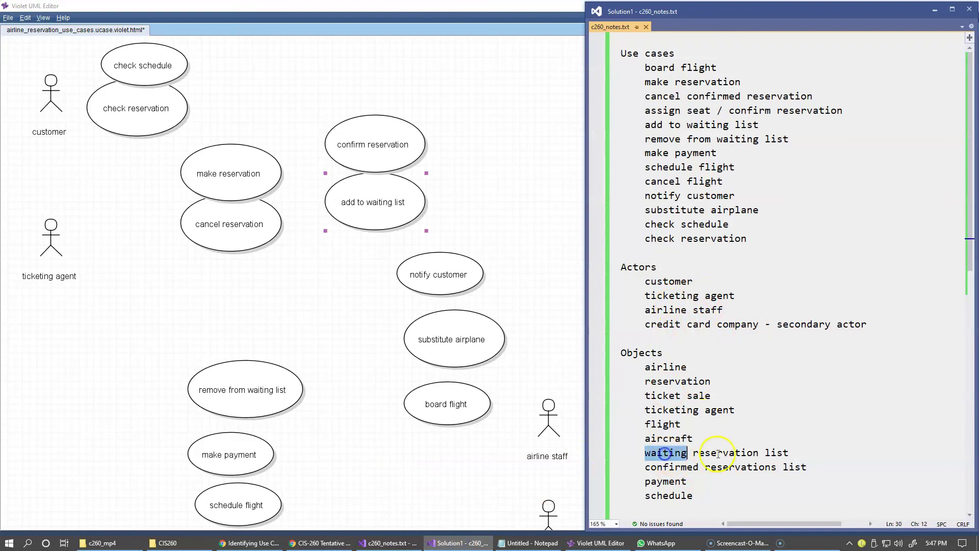
double_click(672, 467)
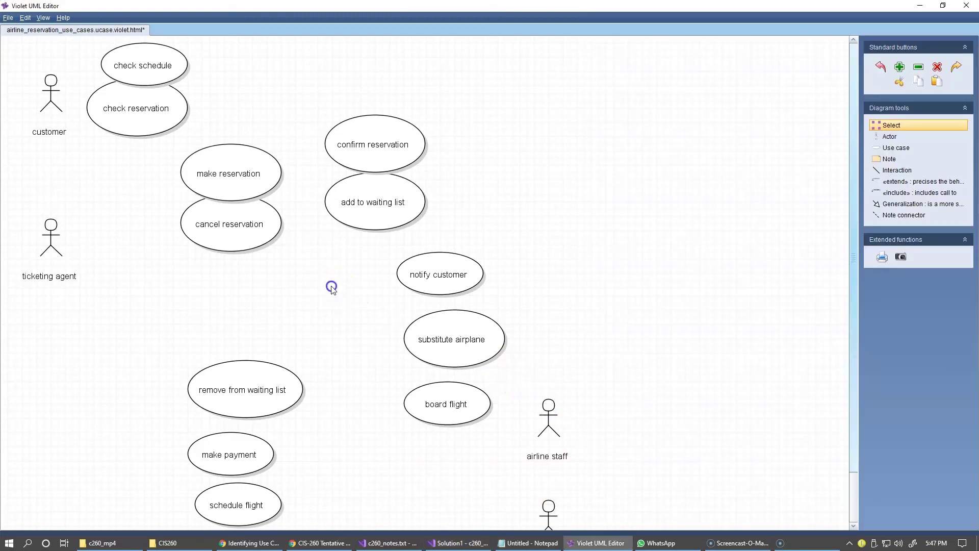
left_click(330, 284)
left_click_drag(248, 396, 369, 239)
left_click_drag(454, 274, 534, 109)
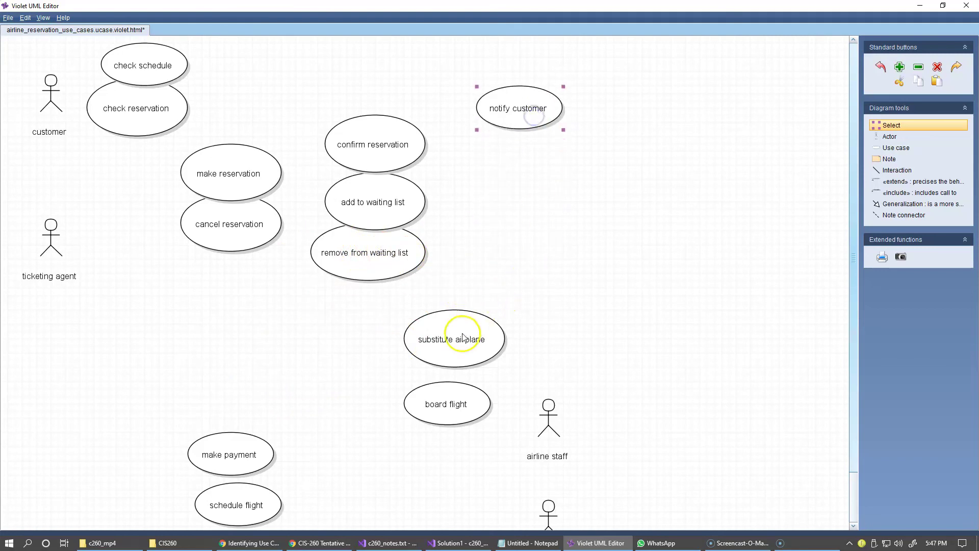
left_click_drag(463, 337, 529, 178)
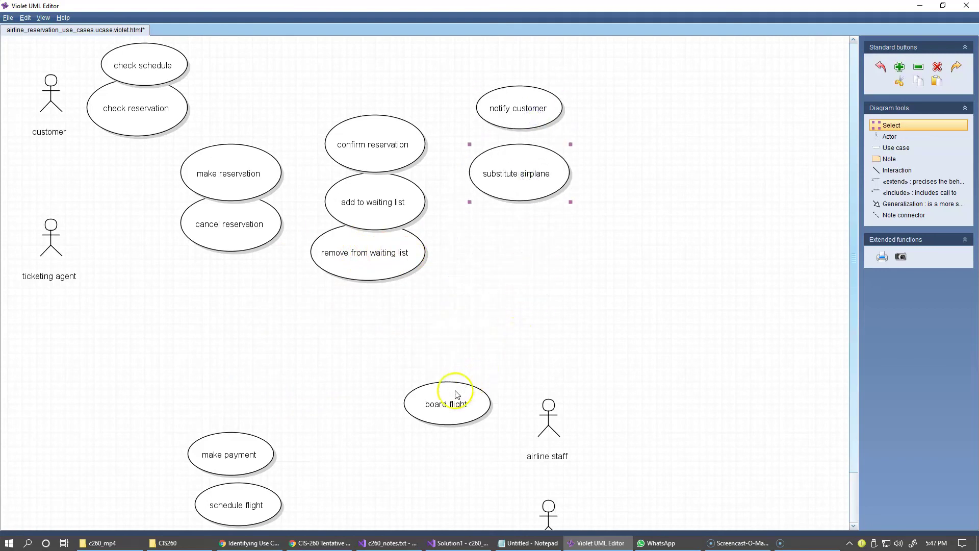
left_click_drag(452, 397, 532, 239)
Move airline staff and credit card company right, with make payment and schedule flight below their columns.
left_click_drag(545, 411, 685, 122)
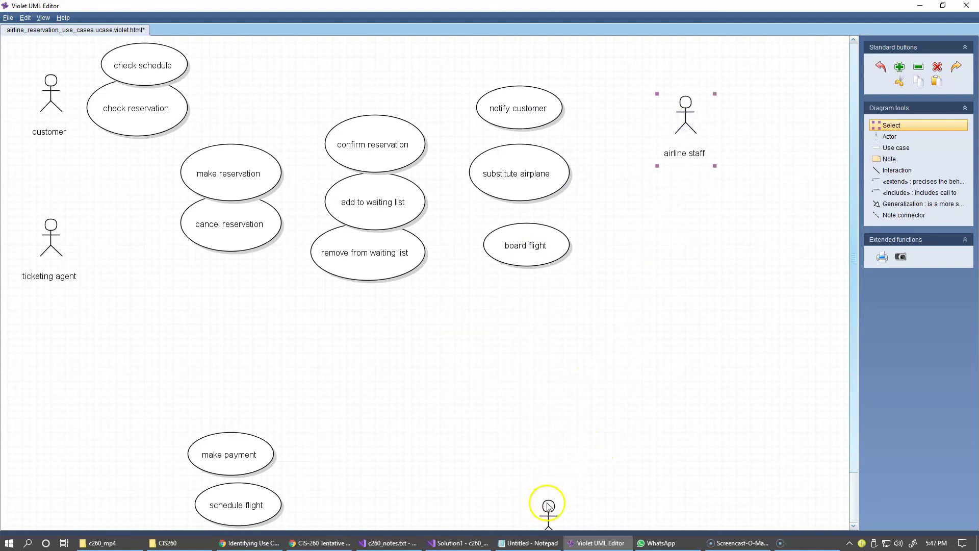
left_click_drag(546, 507, 693, 278)
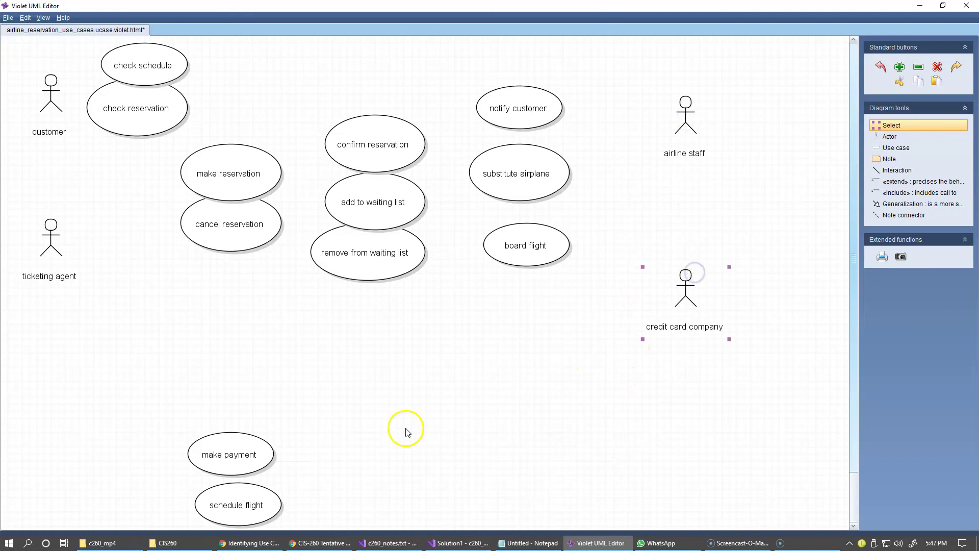
left_click_drag(241, 464, 360, 317)
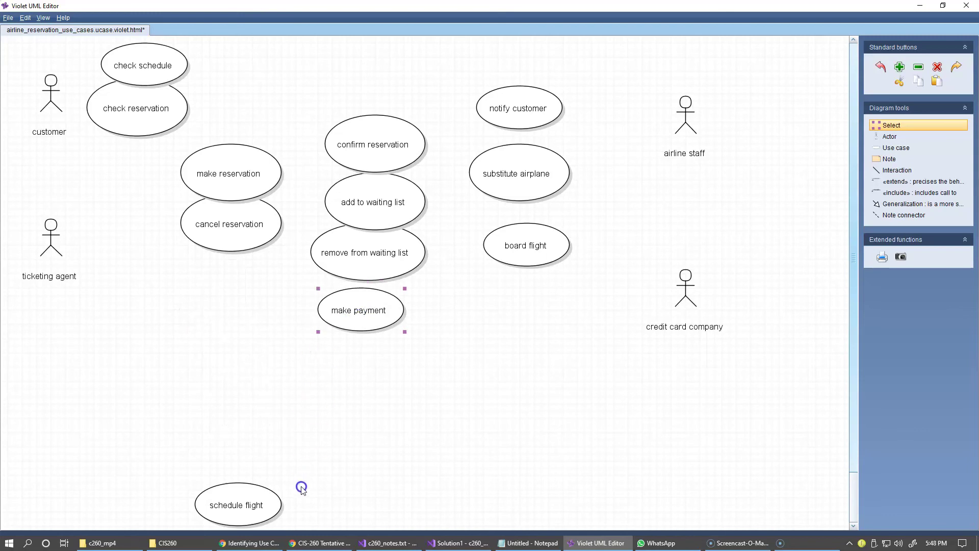
left_click_drag(232, 510, 517, 304)
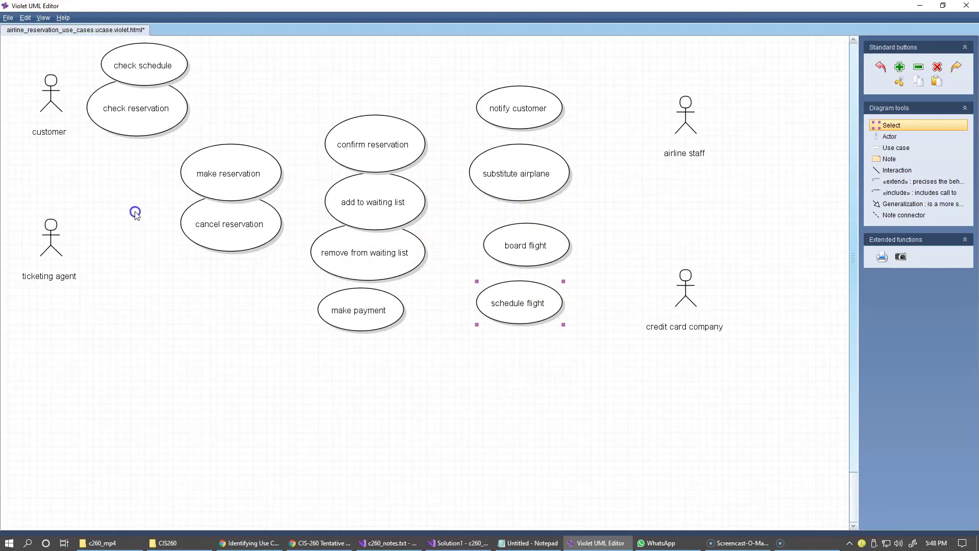
Place an empty note at the top of the canvas with the Note tool.
left_click(899, 173)
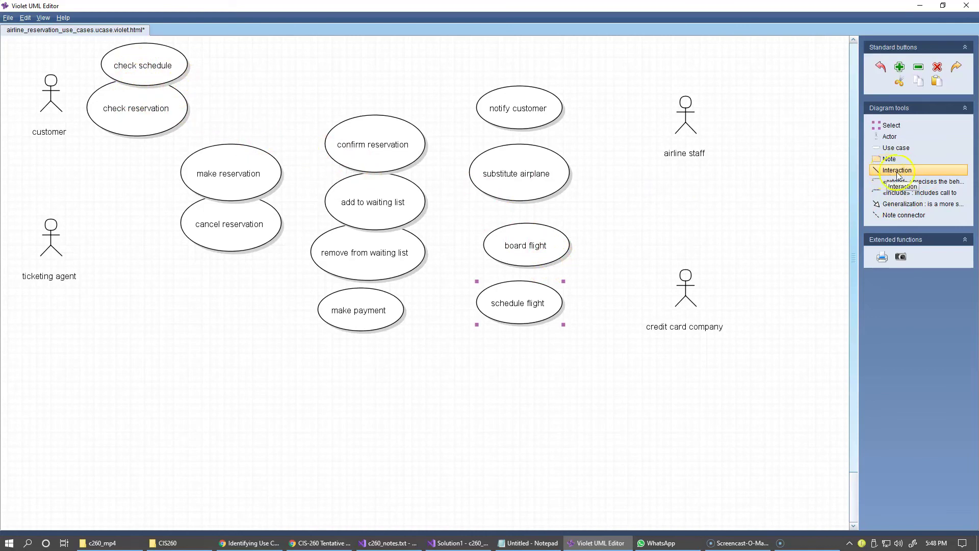
left_click(884, 160)
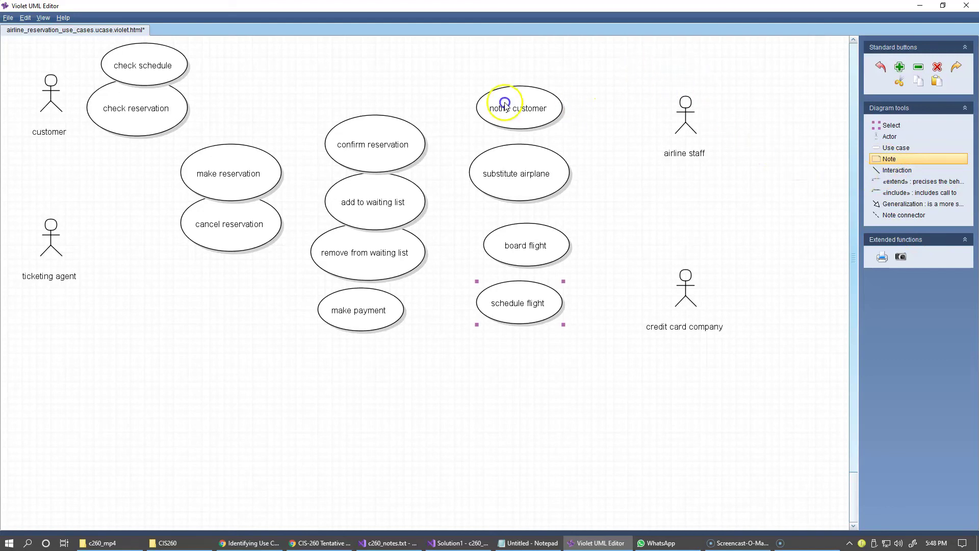
left_click(315, 55)
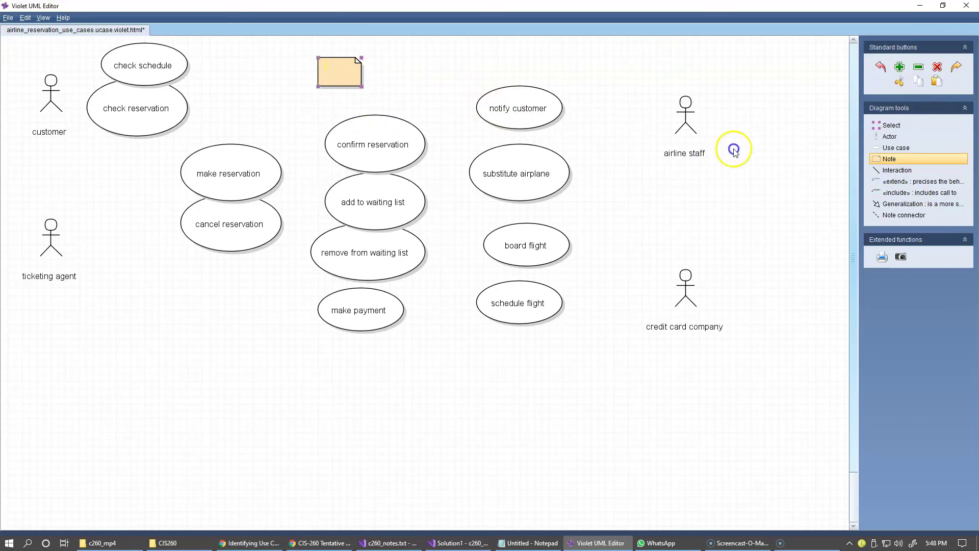
left_click(881, 128)
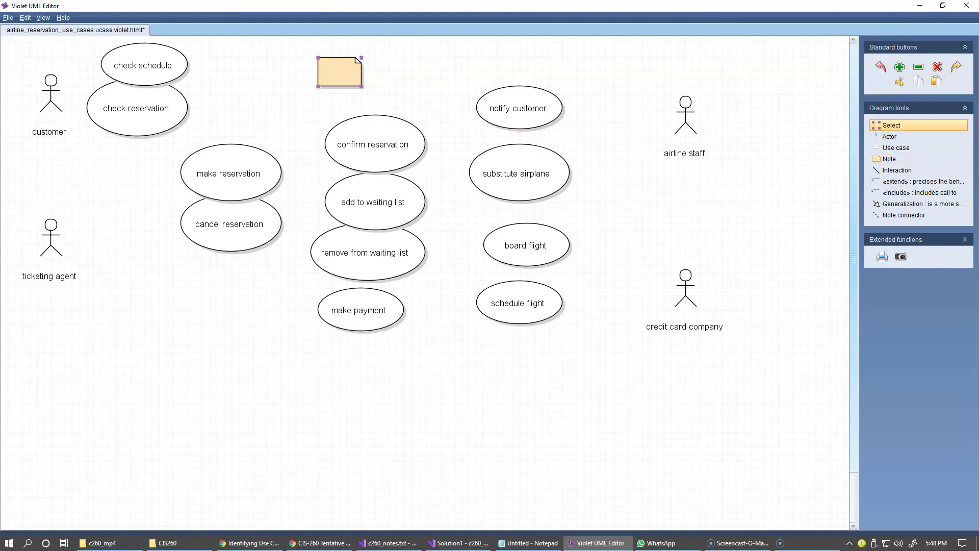
key("alt+Tab")
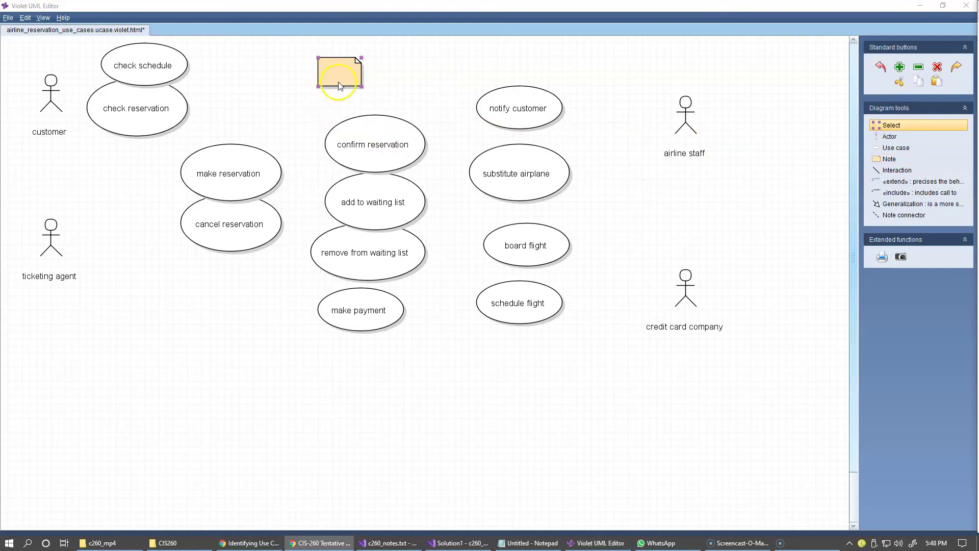
Set the note text to 'Airline Reservation System', 'Use Cases', 'v 1.0' on three lines.
double_click(341, 78)
left_click(461, 274)
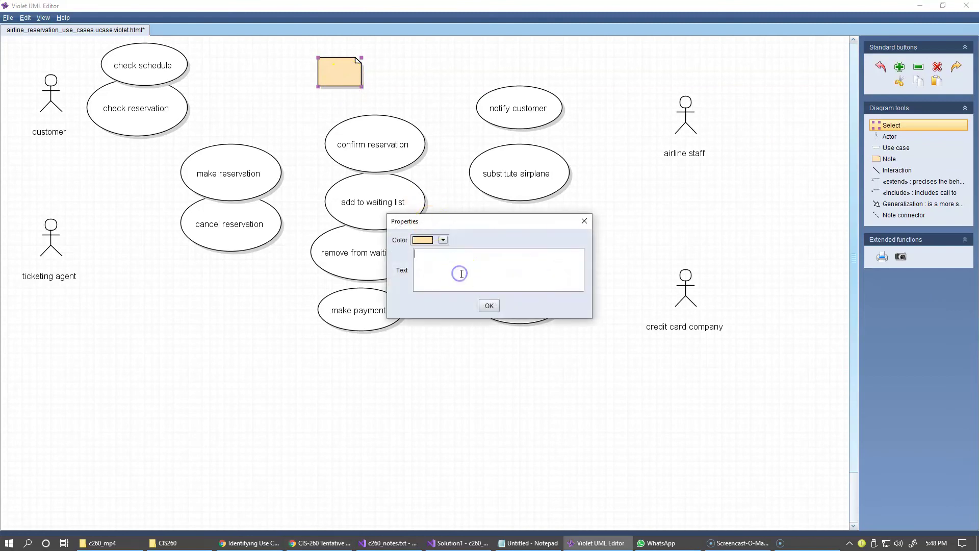
type("Airline Reservation System")
left_click(491, 290)
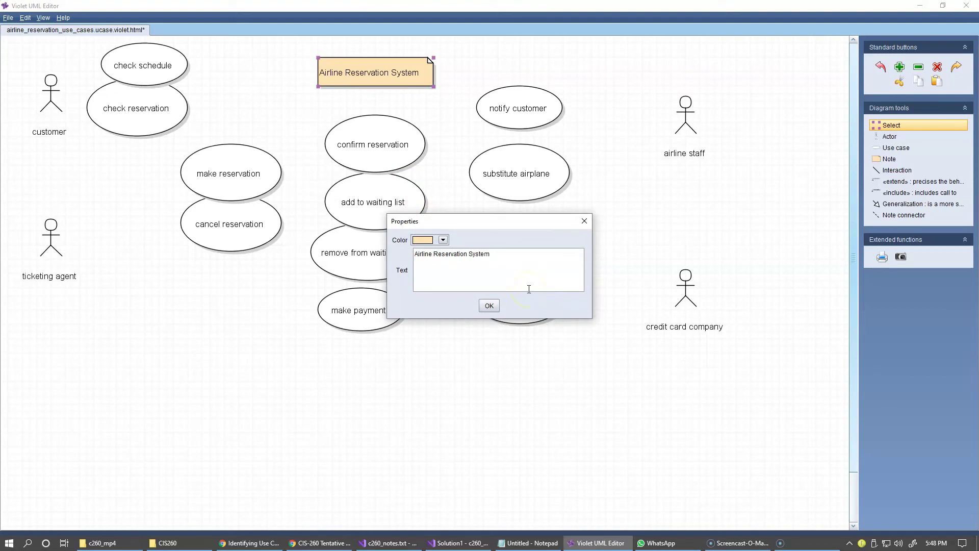
key("Return")
type("Use Cases")
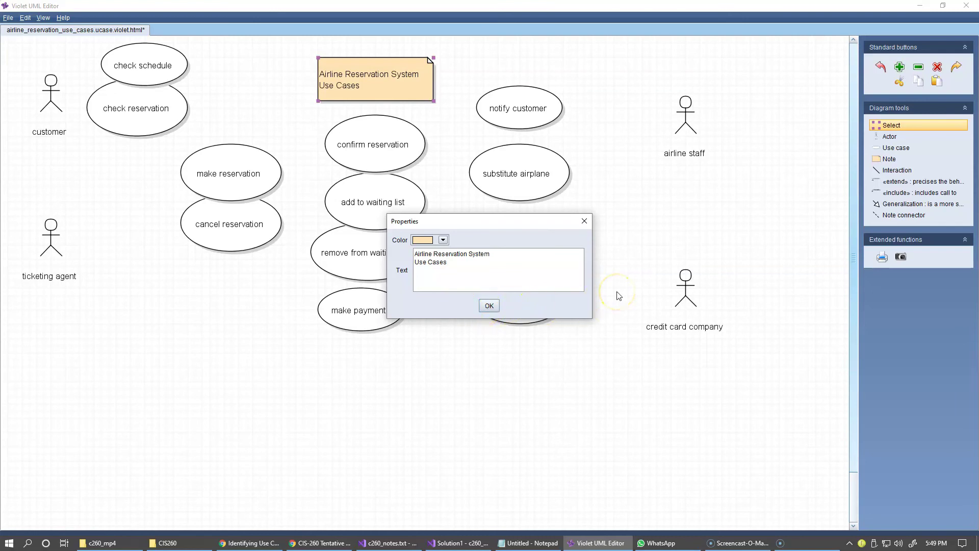
key("Return")
type("v 1.0")
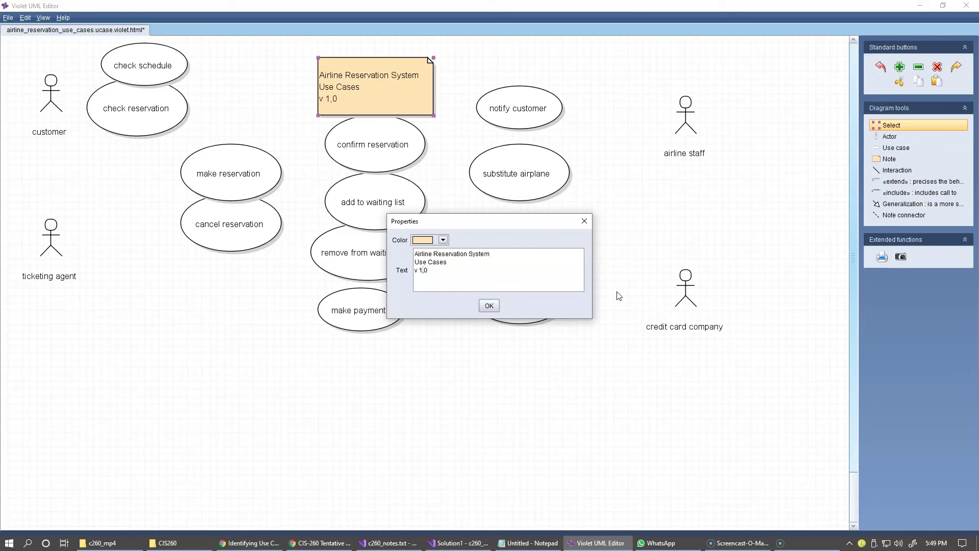
left_click(486, 306)
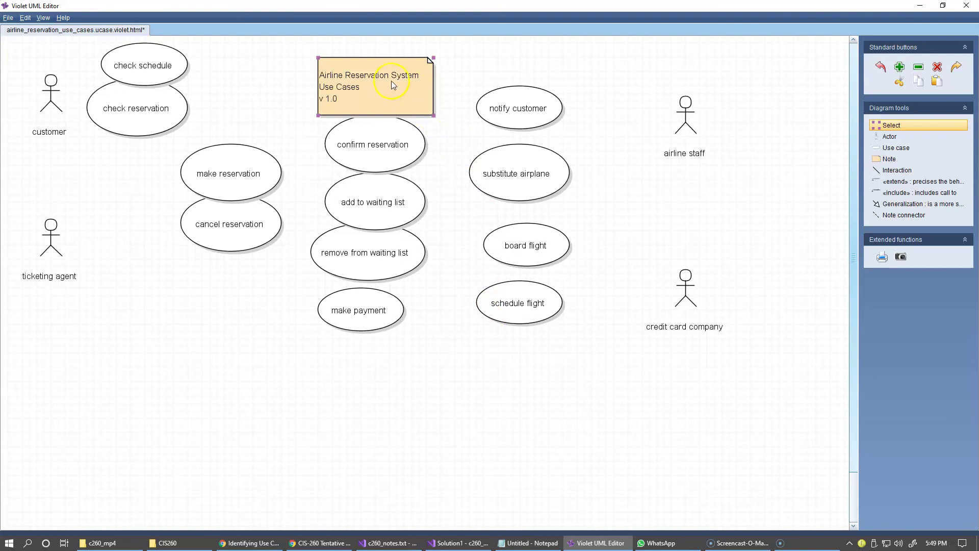
Move the title note to the top-right corner and save airline_reservation_use_cases.ucase.violet.html.
left_click_drag(384, 92, 794, 75)
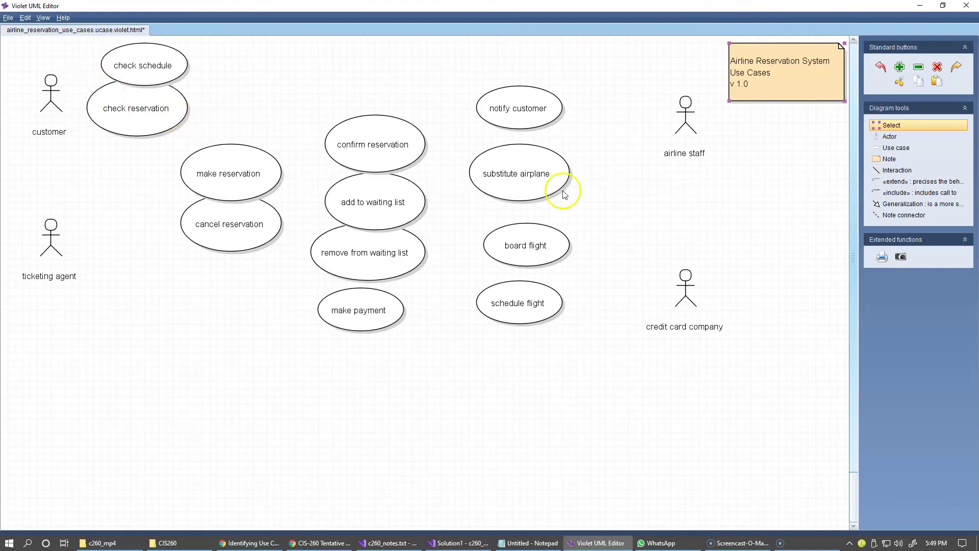
left_click(7, 18)
left_click(10, 75)
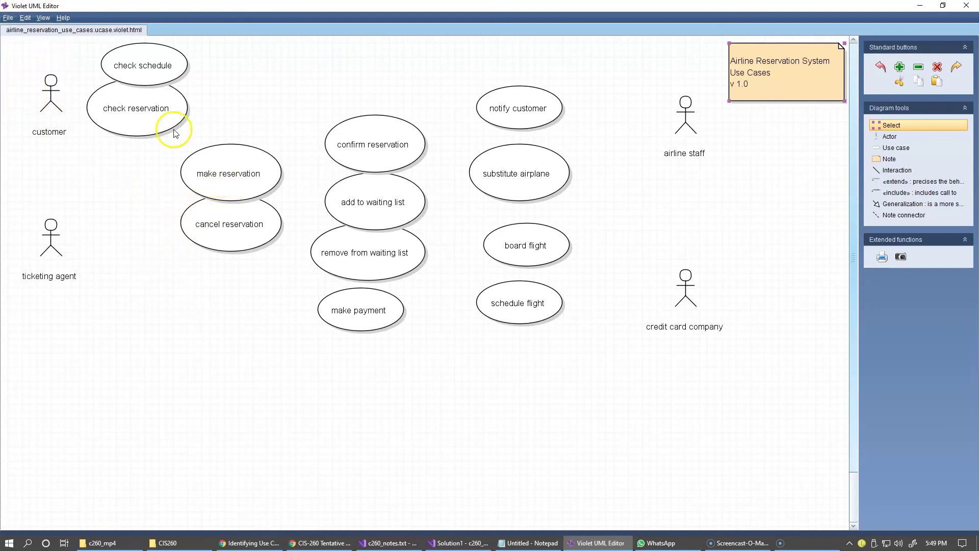
Link the customer to check schedule and check reservation, then shift check reservation right.
left_click(888, 171)
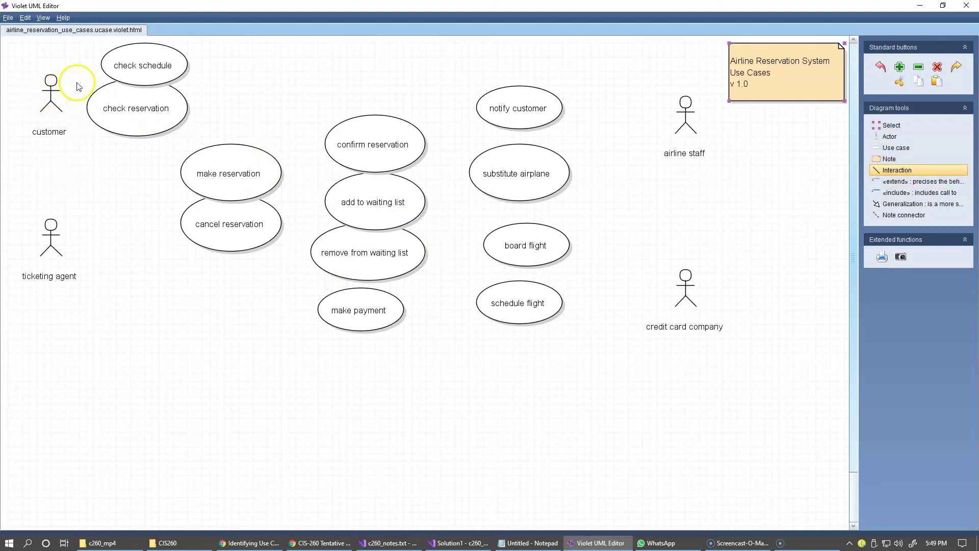
left_click_drag(41, 89, 118, 72)
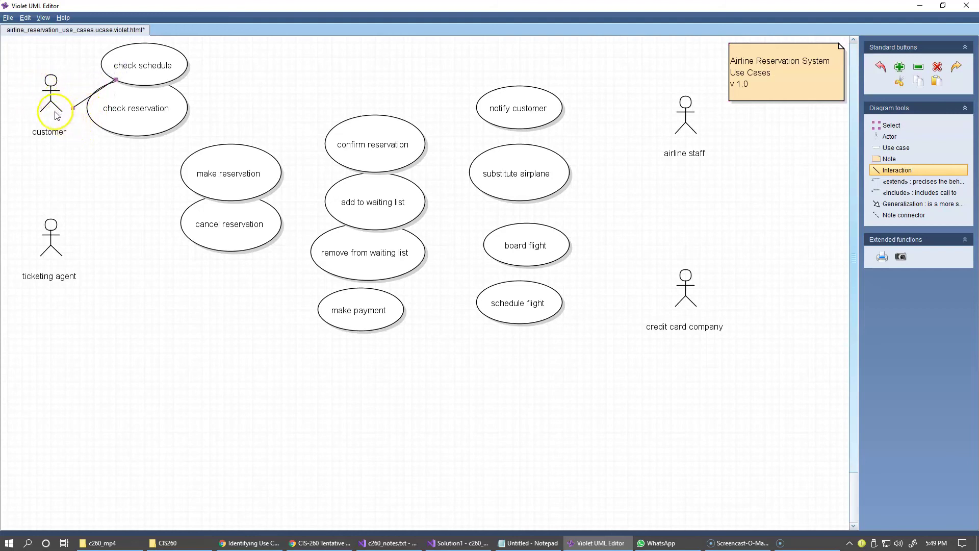
left_click_drag(56, 114, 131, 109)
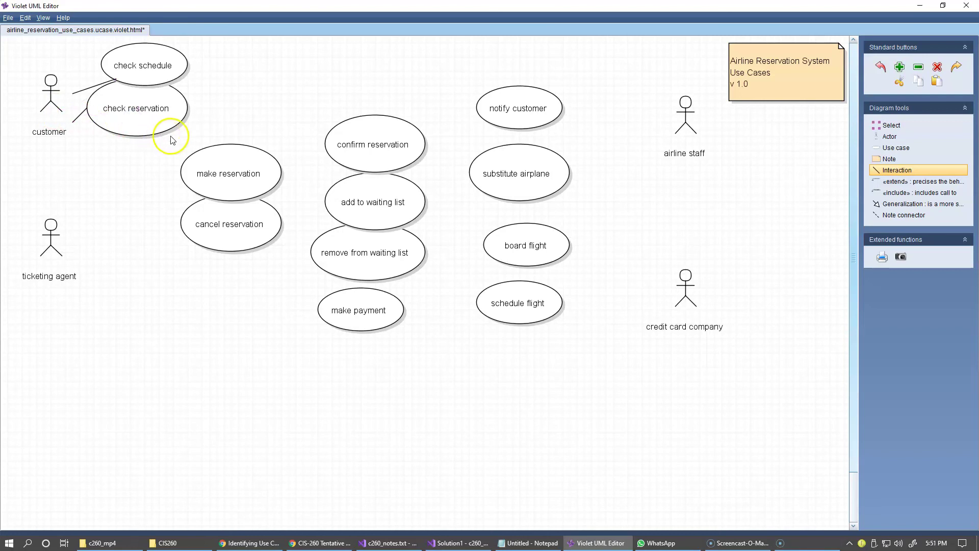
left_click(881, 128)
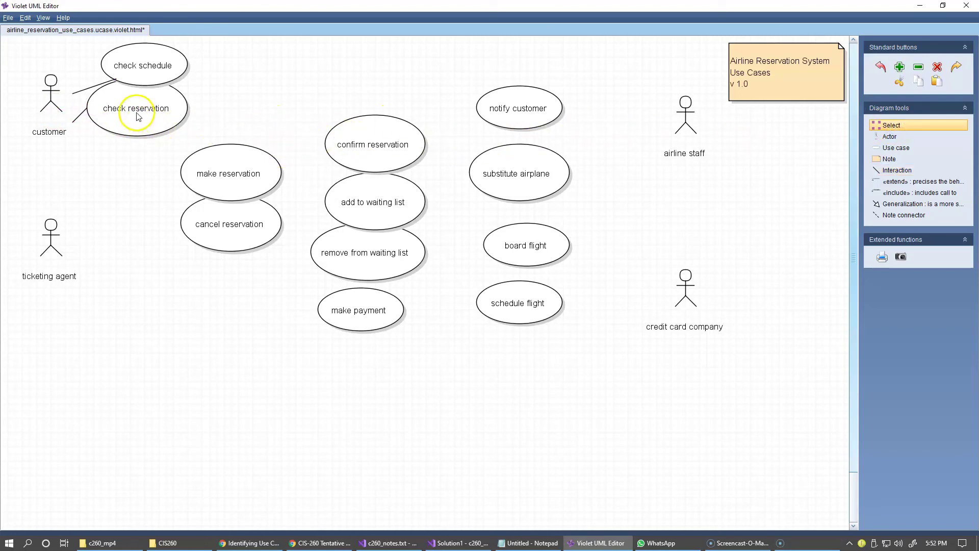
left_click_drag(136, 116, 194, 99)
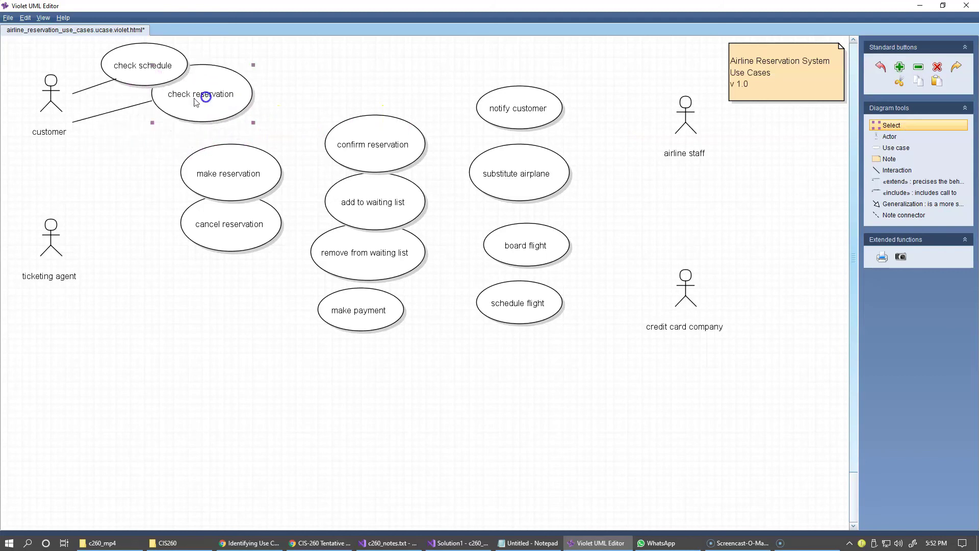
left_click(136, 157)
Link the ticketing agent to make reservation and cancel reservation.
left_click(892, 169)
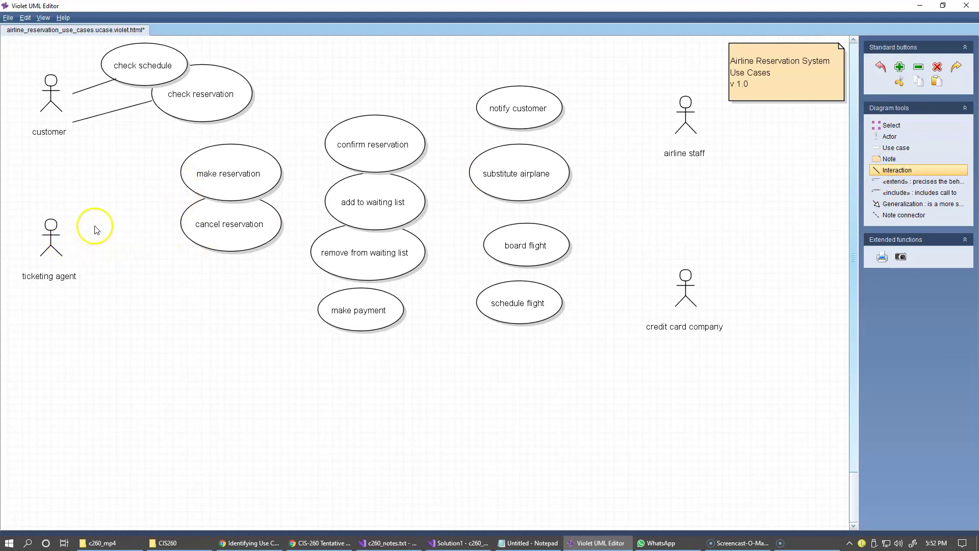
left_click_drag(67, 228, 219, 169)
left_click_drag(50, 238, 253, 227)
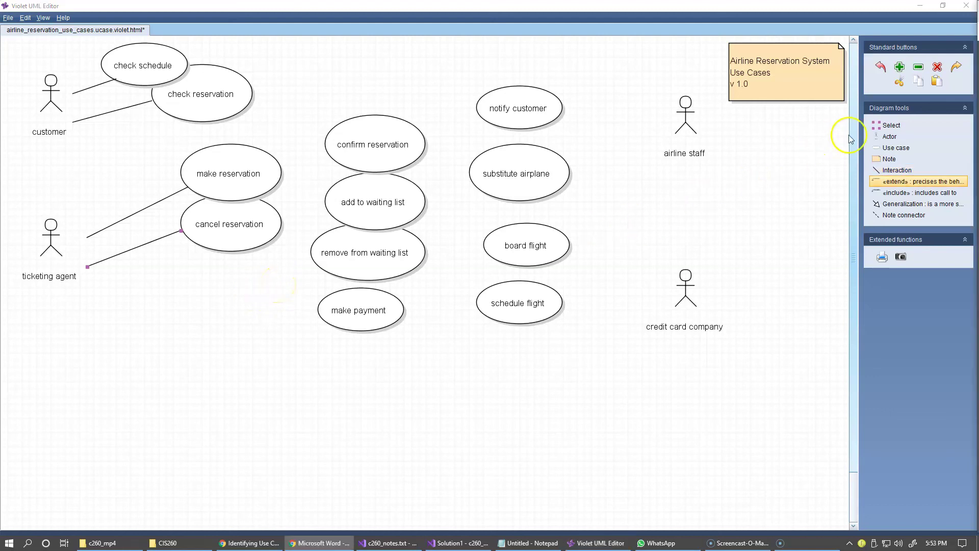
Lower the four middle use cases, then raise confirm reservation and add to waiting list.
left_click(878, 127)
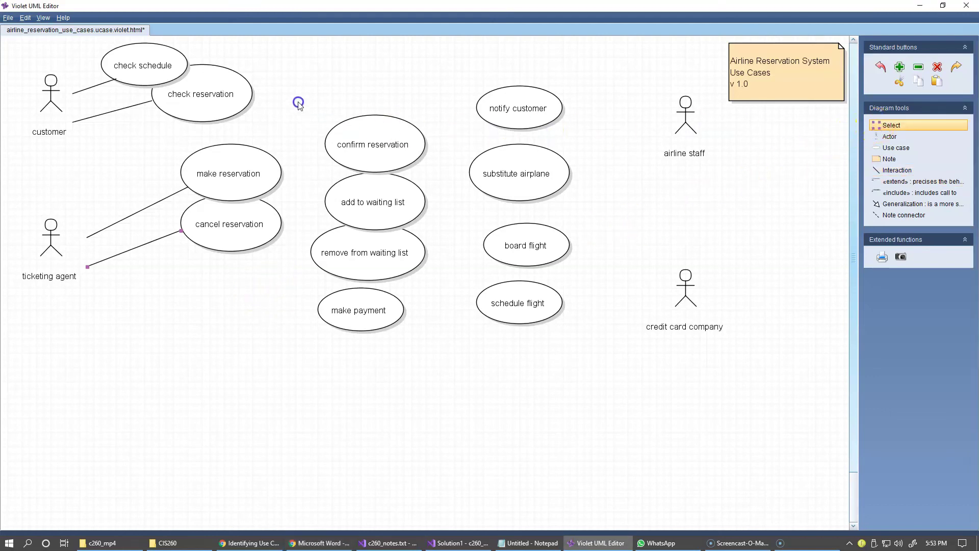
left_click_drag(303, 102, 439, 356)
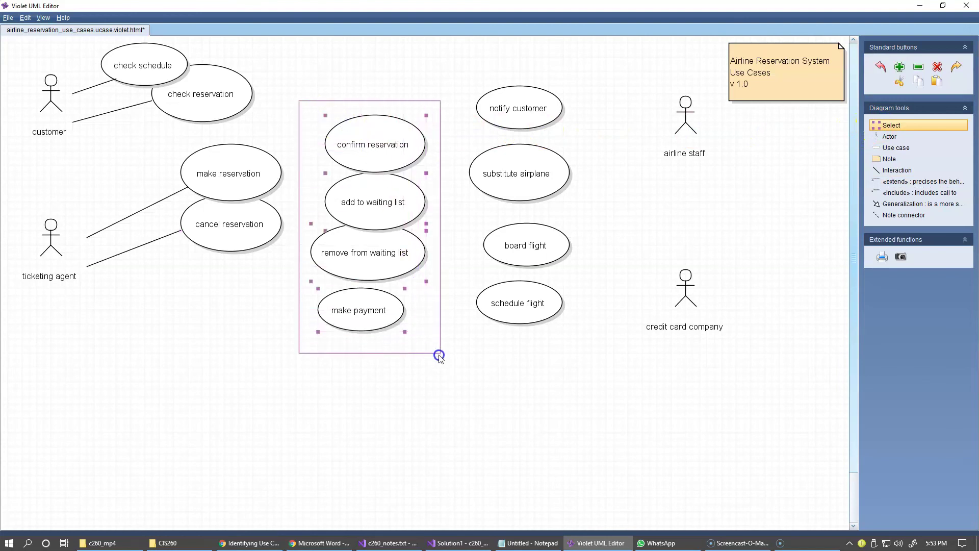
left_click_drag(378, 147, 385, 227)
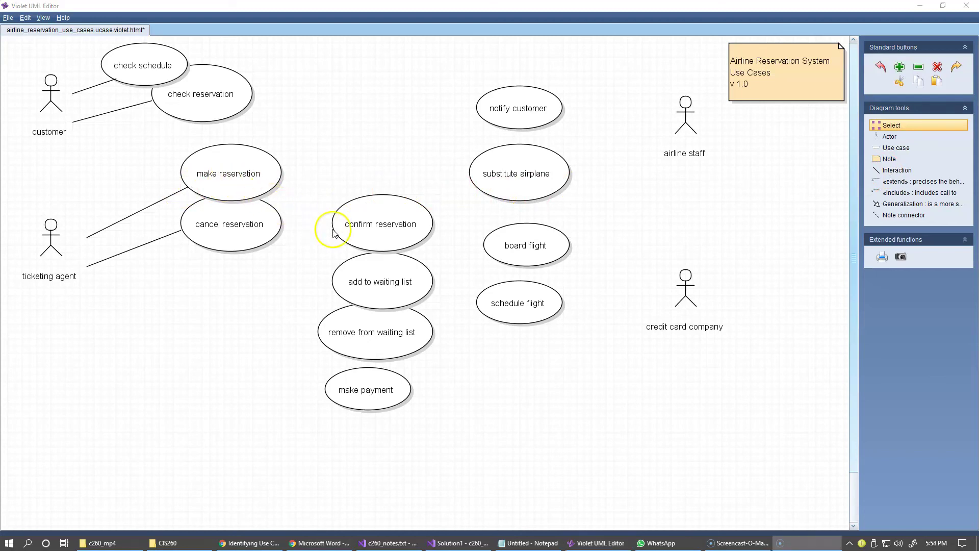
left_click_drag(384, 229, 383, 164)
left_click_drag(385, 297, 384, 249)
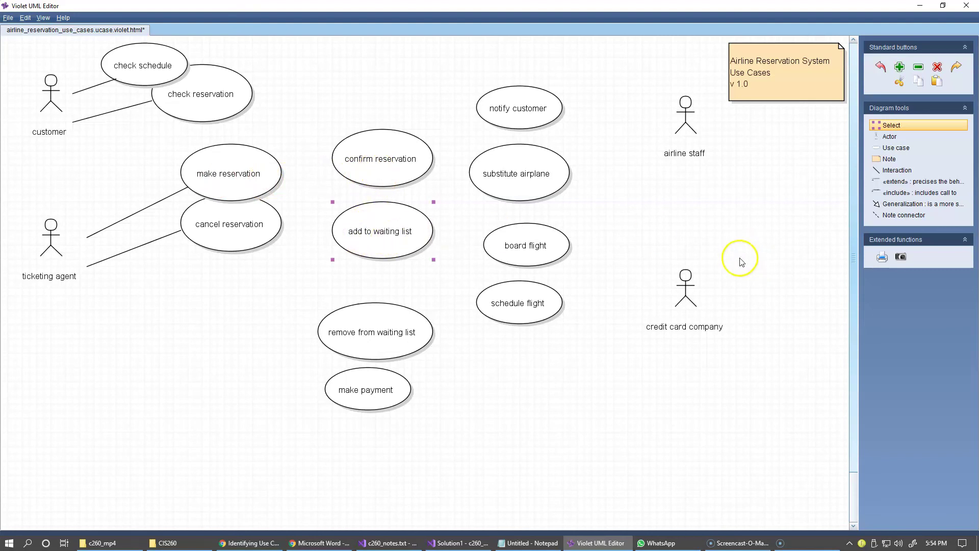
left_click(899, 182)
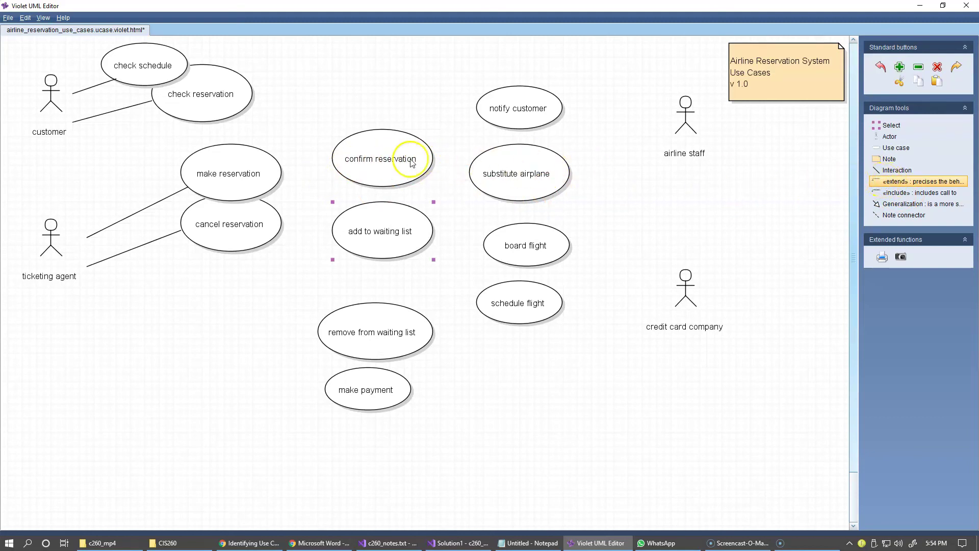
Draw «extend» arrows from confirm reservation and add to waiting list to make reservation.
left_click_drag(361, 152, 263, 170)
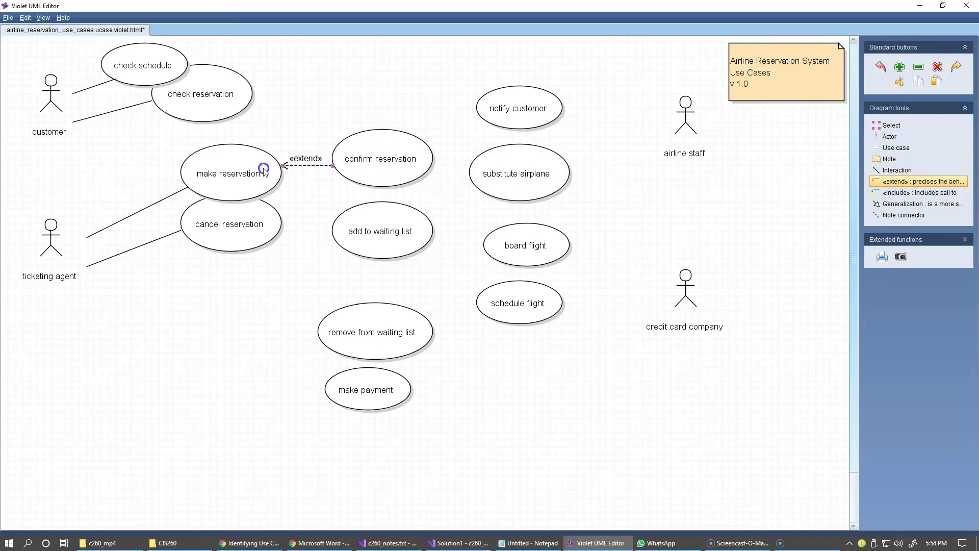
left_click_drag(366, 234, 267, 179)
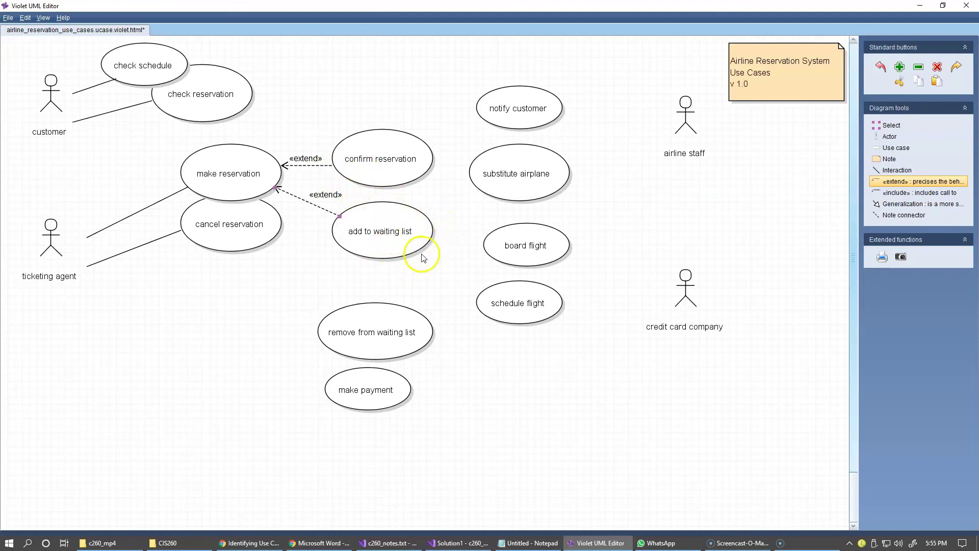
left_click(879, 126)
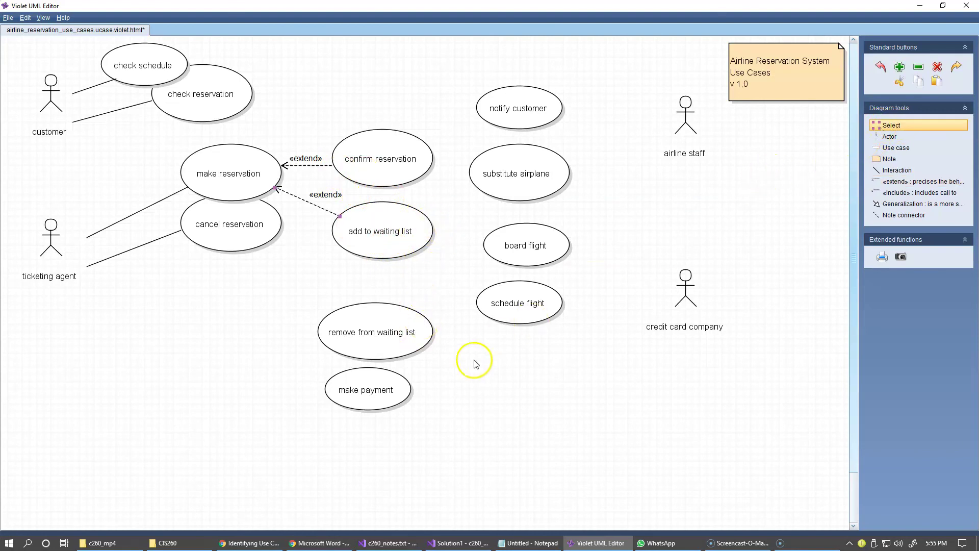
Swap make payment above remove from waiting list and make it extend make reservation.
left_click_drag(372, 389, 371, 289)
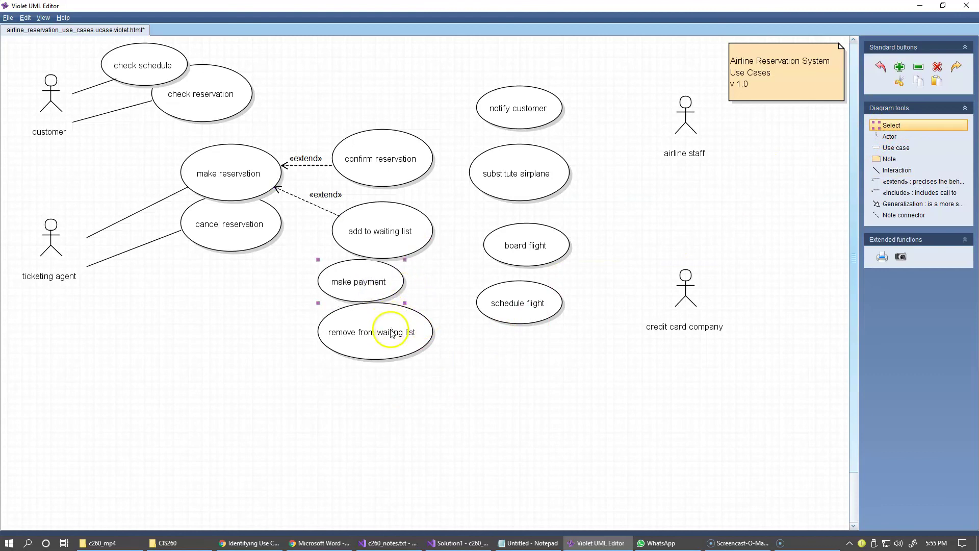
left_click_drag(389, 325, 390, 353)
mouse_move(363, 284)
left_mouse_down()
mouse_move(363, 298)
mouse_move(371, 289)
left_mouse_up()
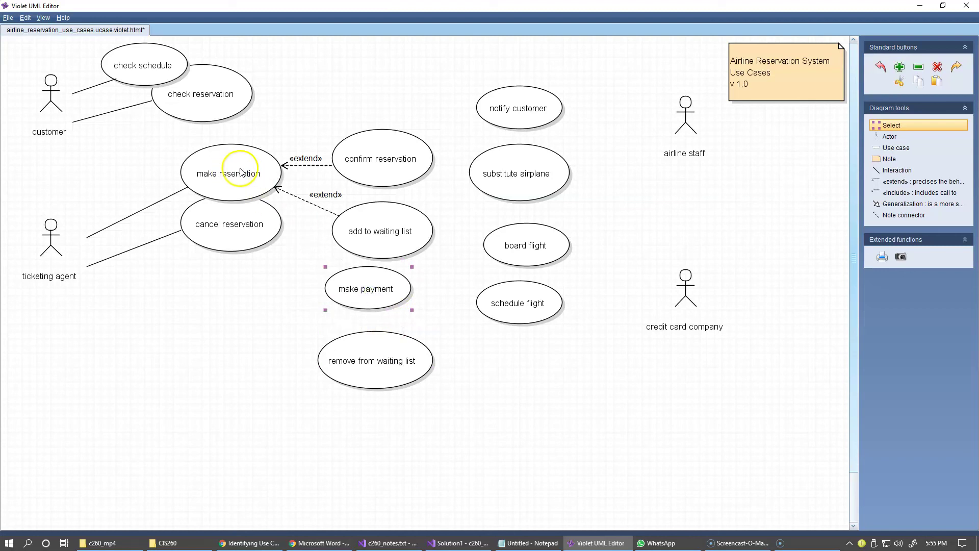
left_click(897, 184)
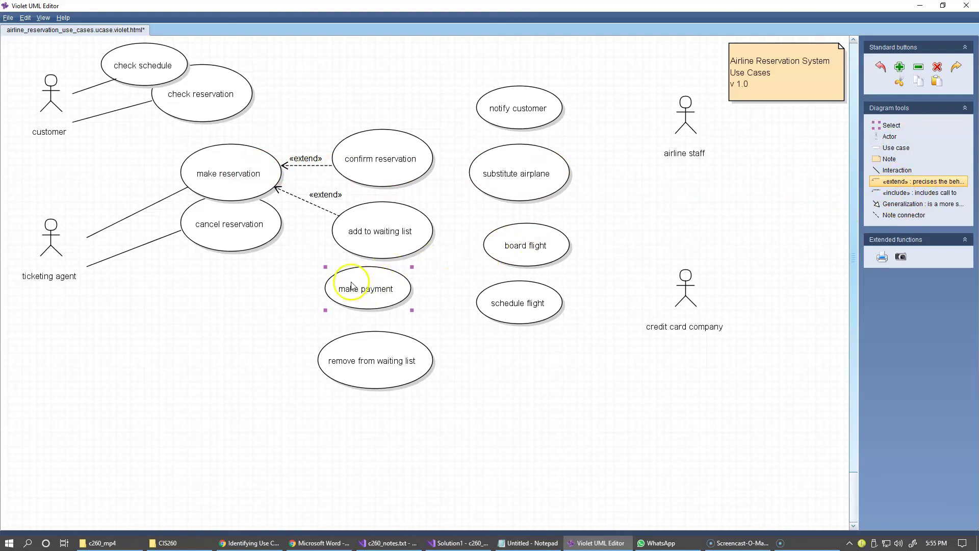
left_click_drag(363, 285, 270, 186)
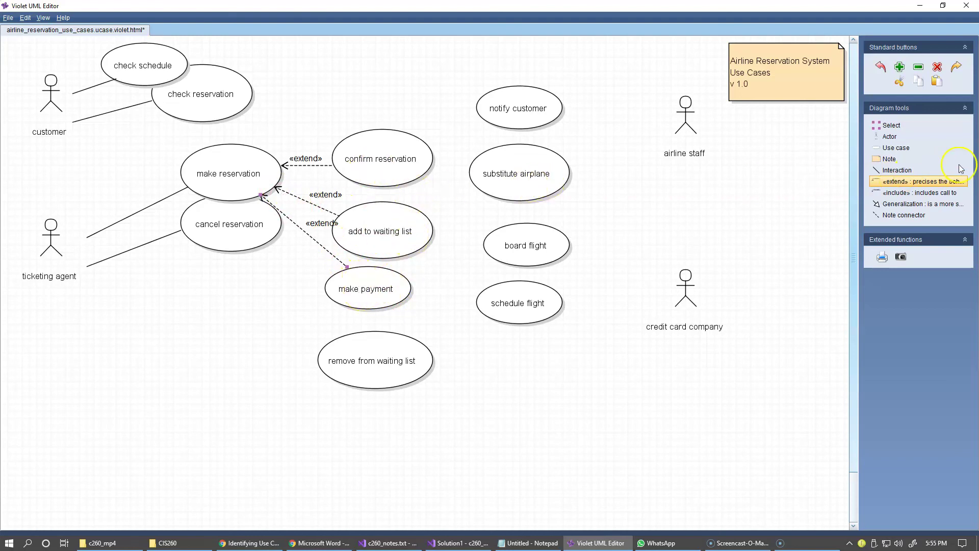
Drag cancel reservation down and to the left, clear of make reservation.
left_click(886, 126)
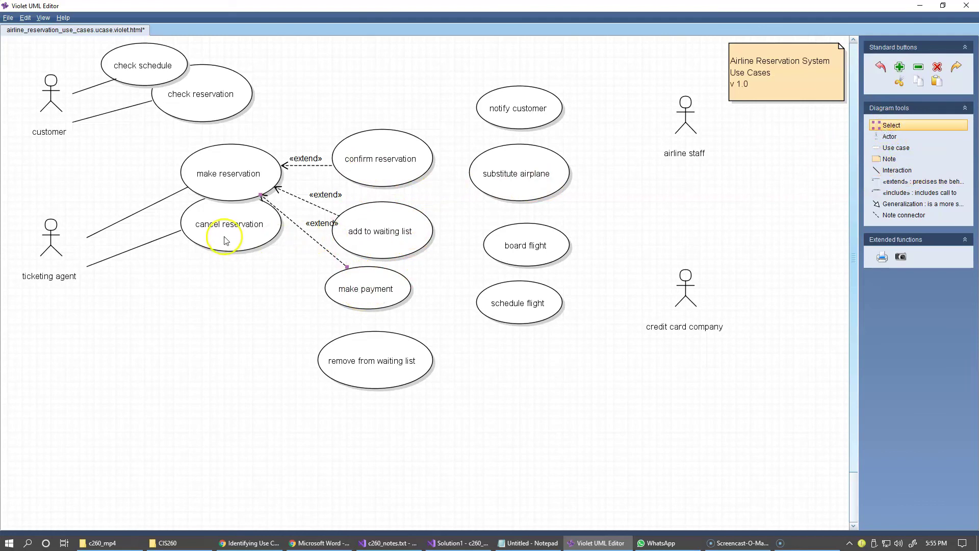
left_click_drag(229, 245, 207, 272)
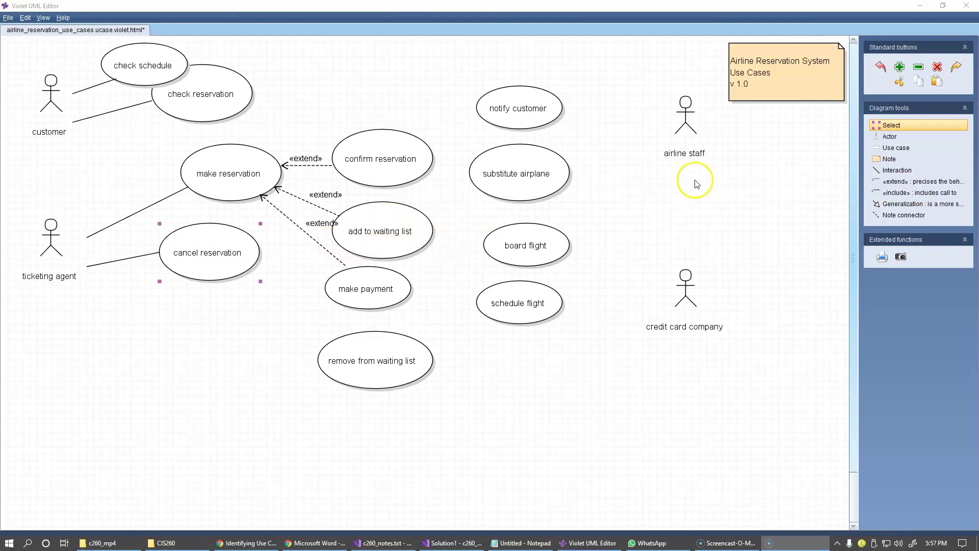
Draw an «extend» arrow from add to waiting list to cancel reservation.
left_click(891, 183)
left_click_drag(348, 233, 240, 253)
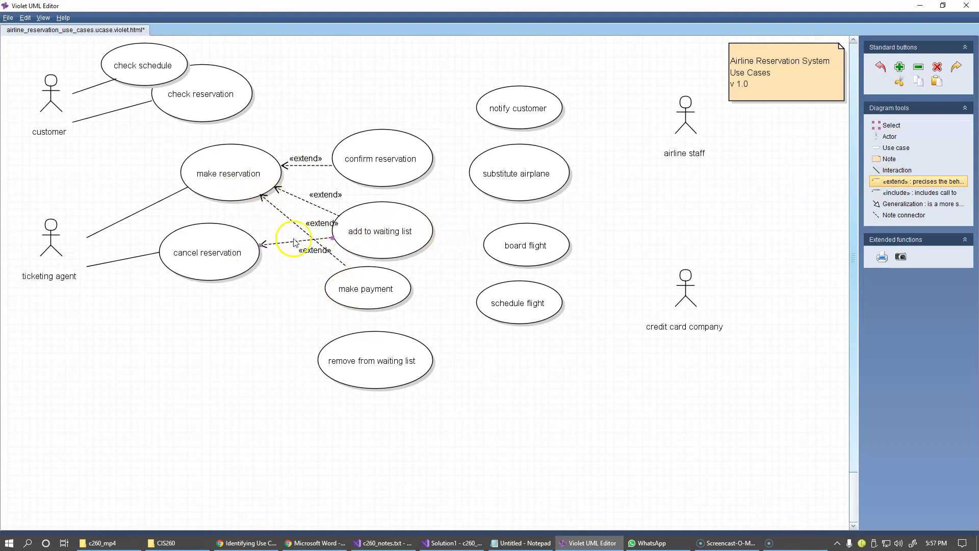
left_click(894, 126)
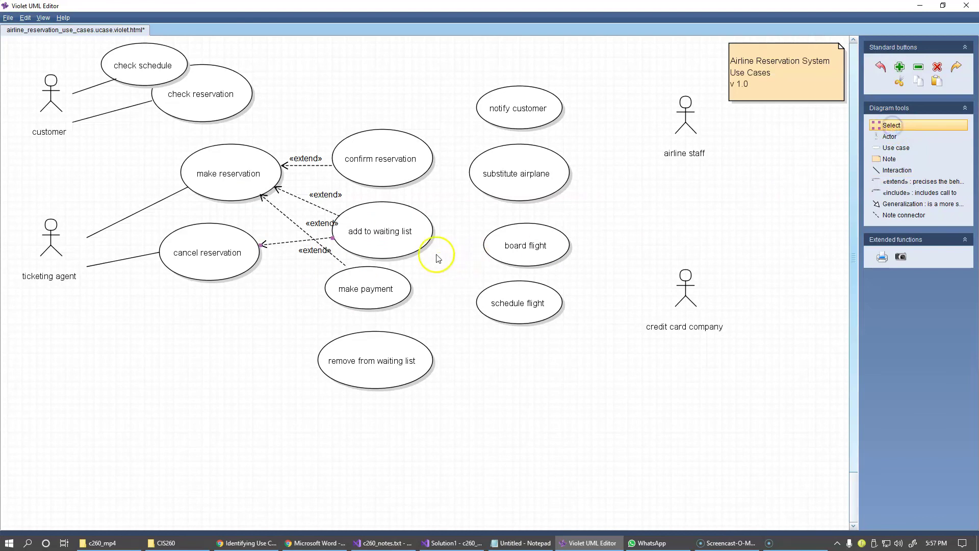
Move make payment up among the reservation use cases and add to waiting list down below it.
left_click(372, 291)
left_click_drag(372, 291, 398, 219)
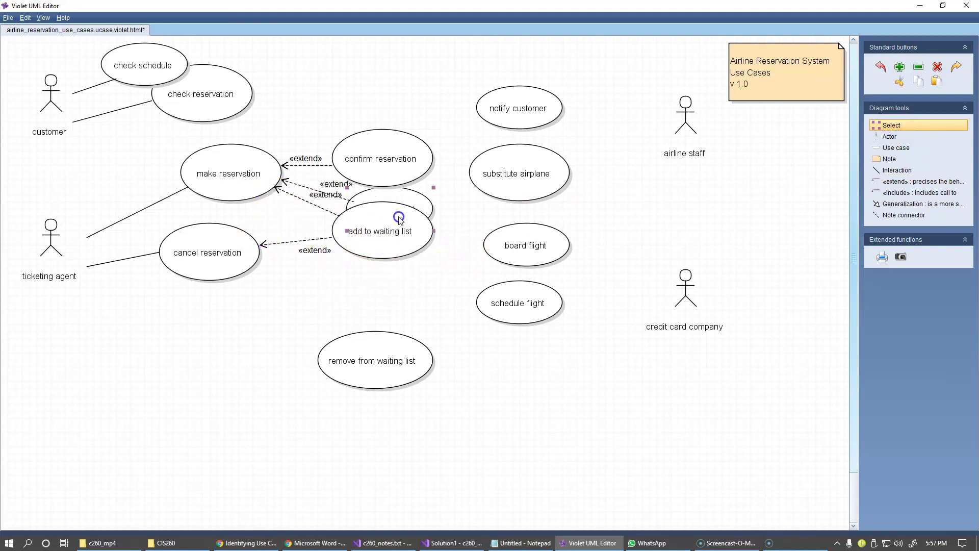
left_click_drag(390, 251, 397, 302)
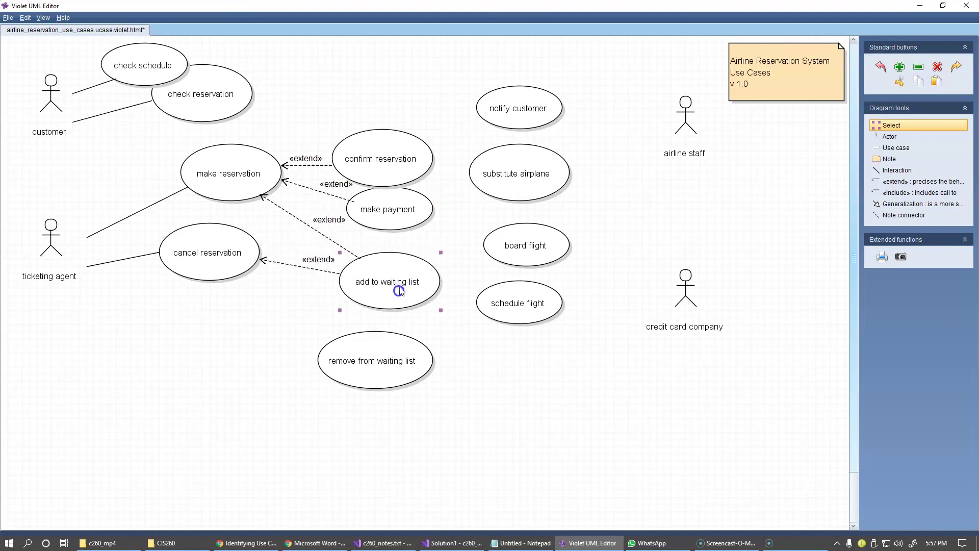
left_click_drag(397, 218, 400, 226)
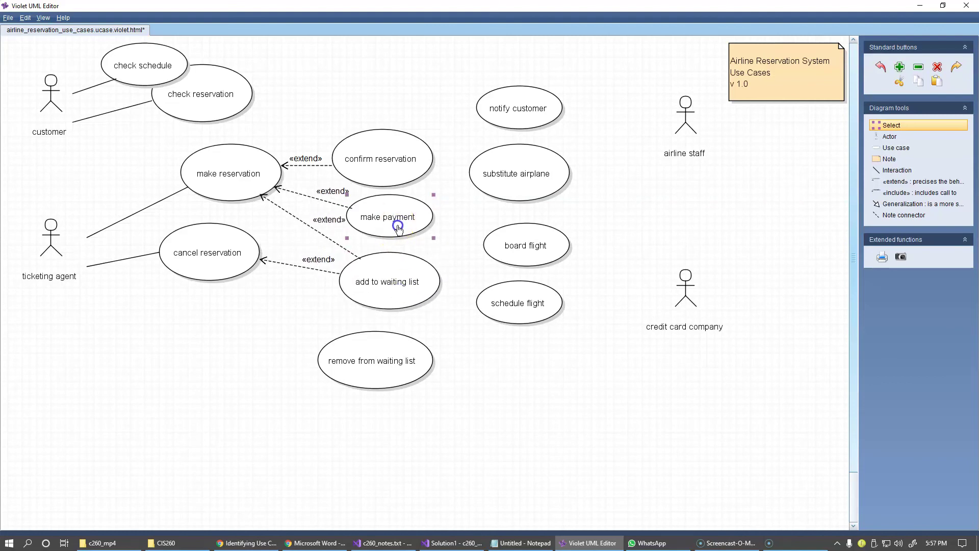
left_click(278, 307)
Associate airline staff with notify customer, substitute airplane, board flight and schedule flight.
left_click(893, 170)
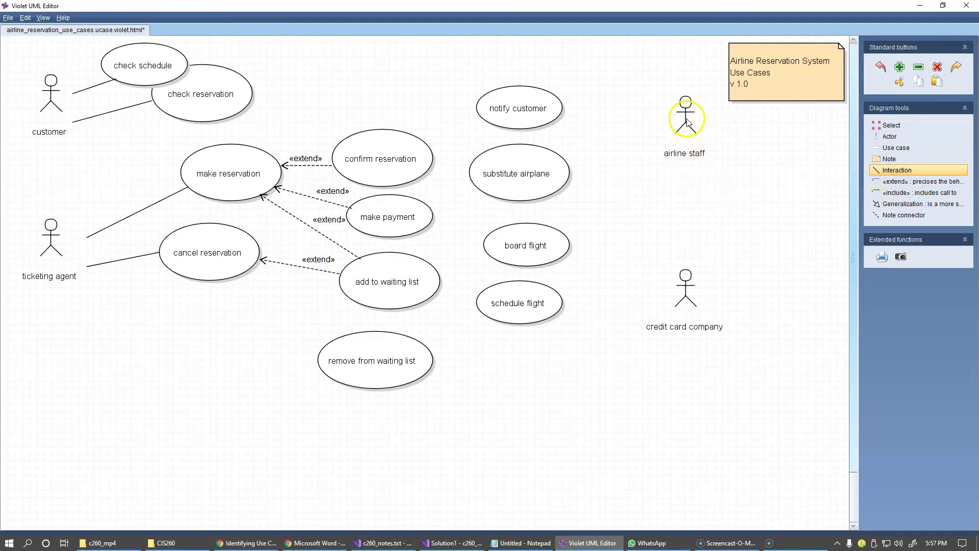
left_click_drag(684, 122, 527, 116)
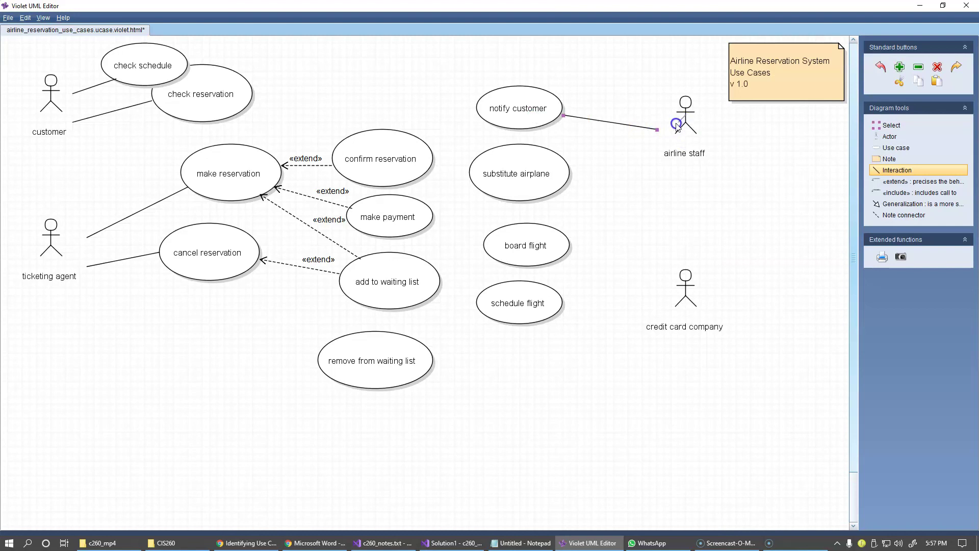
left_click_drag(677, 126, 536, 171)
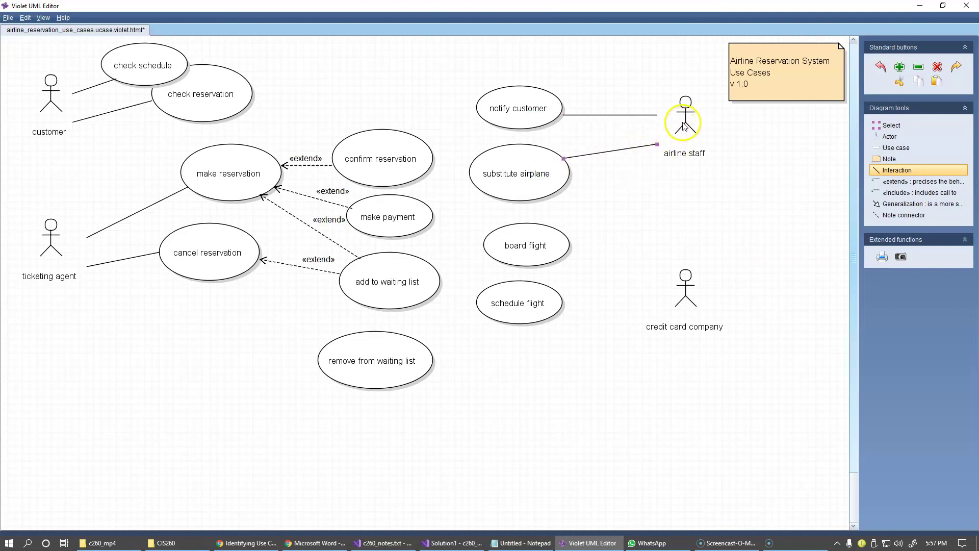
left_click_drag(684, 124, 517, 245)
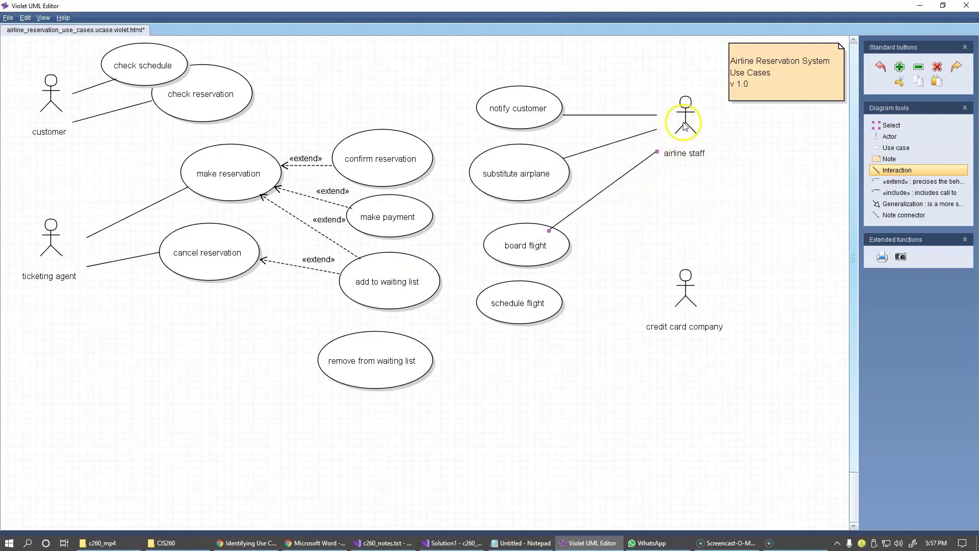
left_click_drag(684, 125, 526, 305)
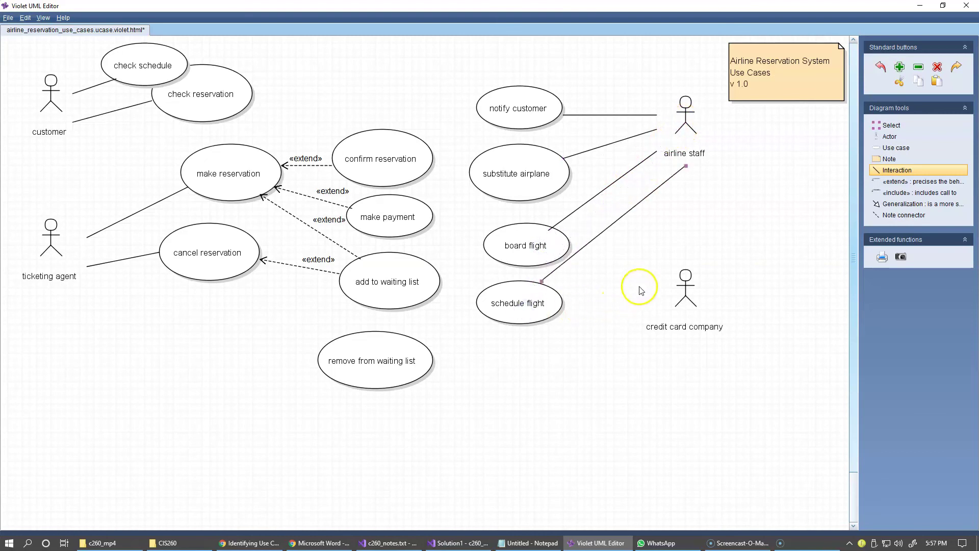
Move the four airline staff use cases up into a tighter column.
left_click(877, 126)
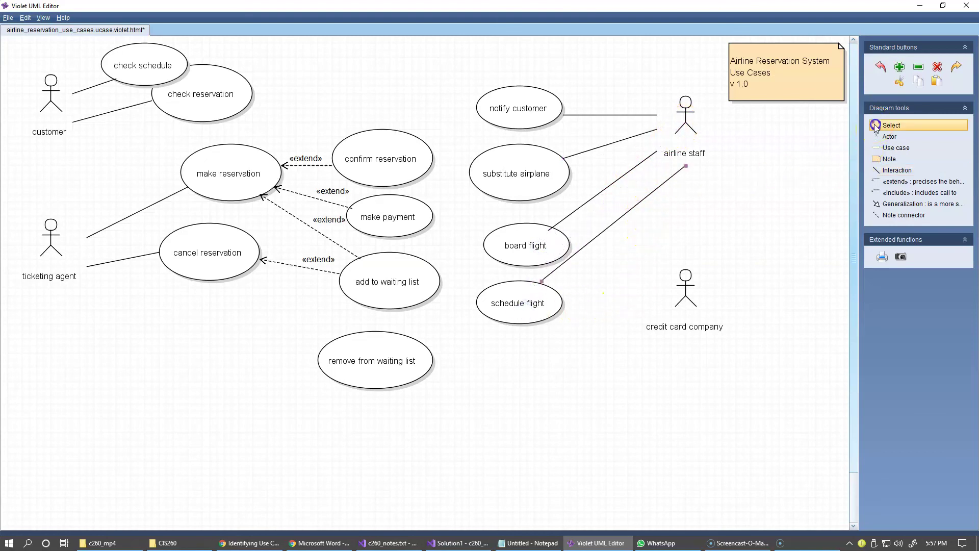
left_click_drag(542, 103, 539, 75)
left_click_drag(529, 163, 529, 134)
left_click_drag(520, 232, 505, 196)
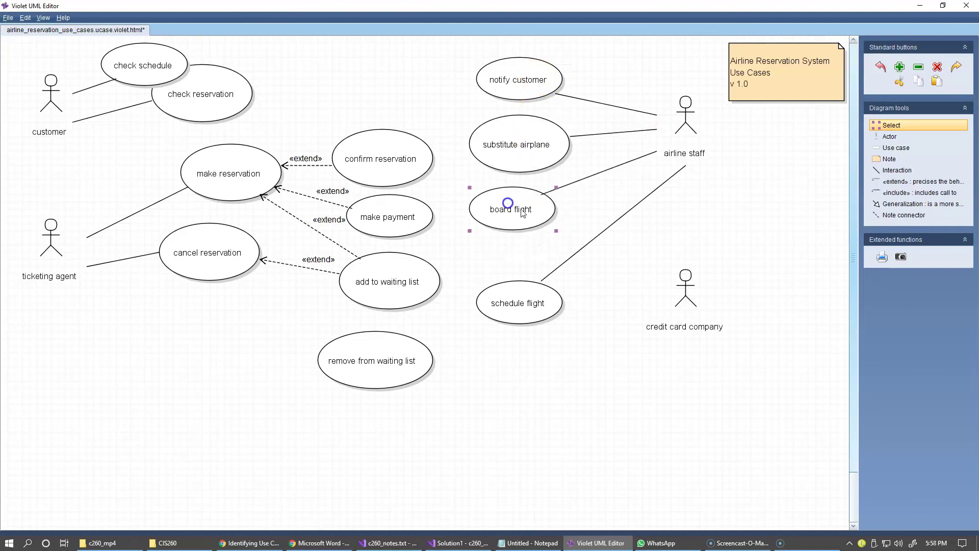
left_click_drag(530, 296, 568, 260)
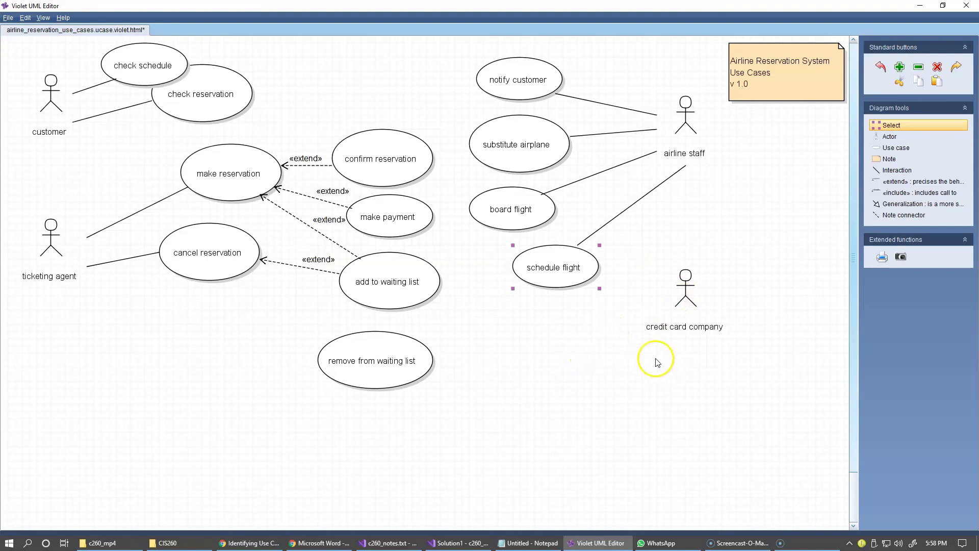
Associate the credit card company actor with make payment.
left_click(684, 295)
left_click(885, 170)
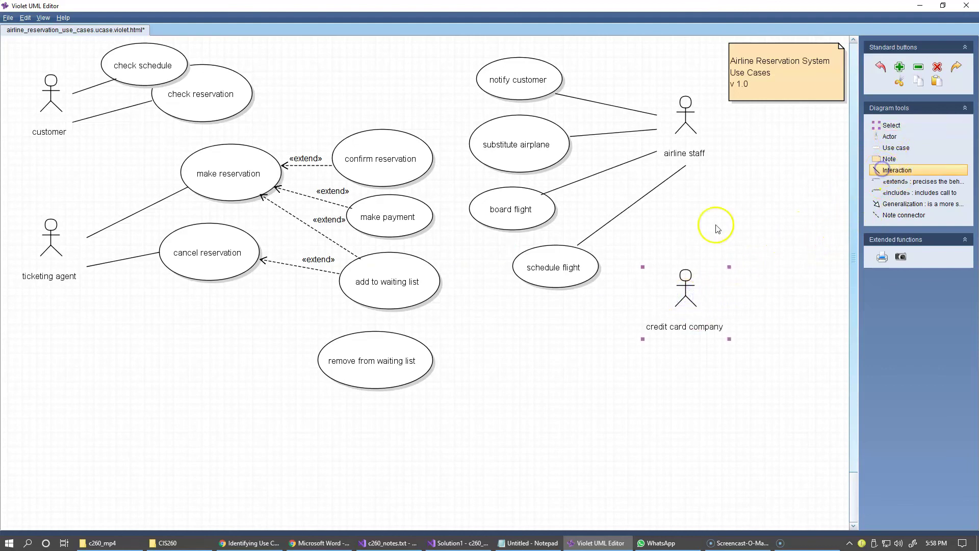
left_click_drag(688, 303, 415, 220)
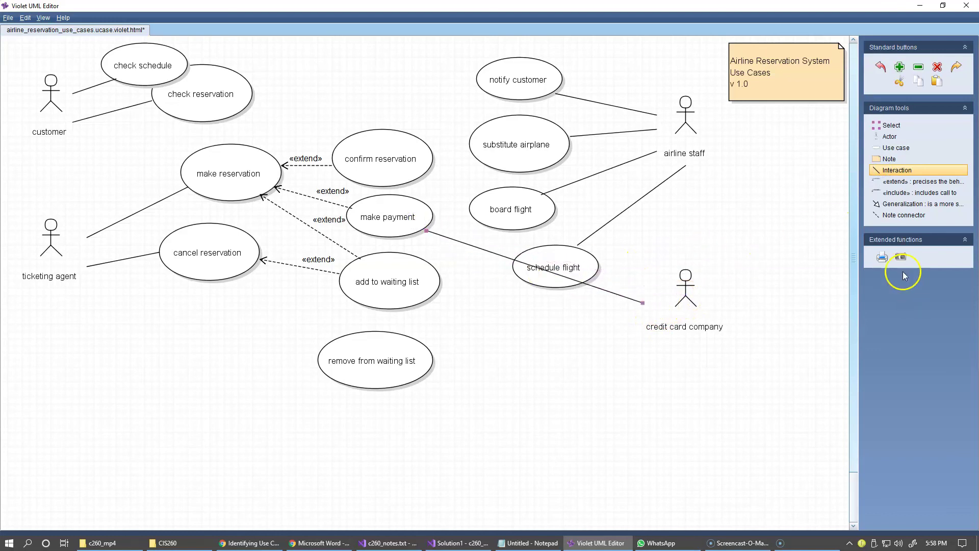
Move credit card company to the upper right and make payment above confirm reservation.
left_click(877, 130)
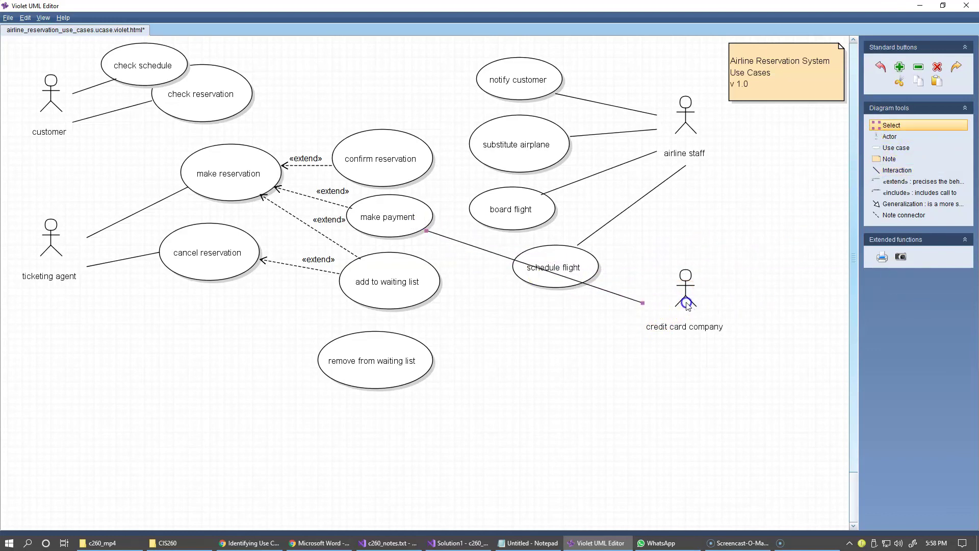
left_click_drag(683, 292, 680, 367)
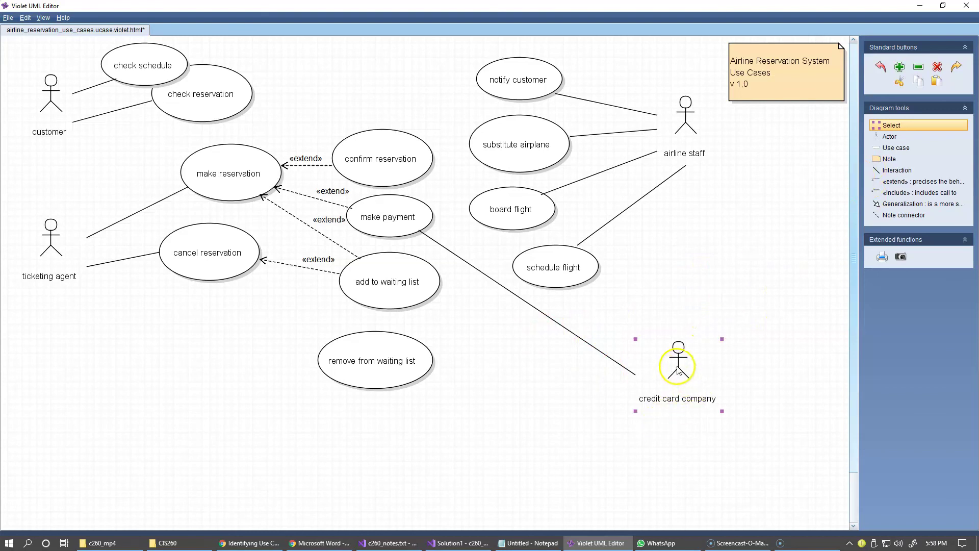
left_click_drag(679, 366, 655, 90)
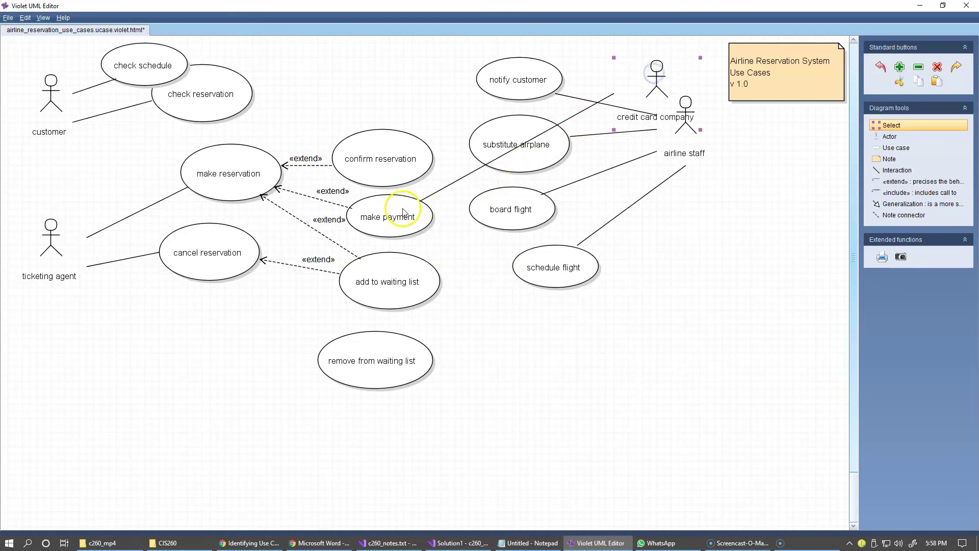
left_click_drag(398, 207, 385, 91)
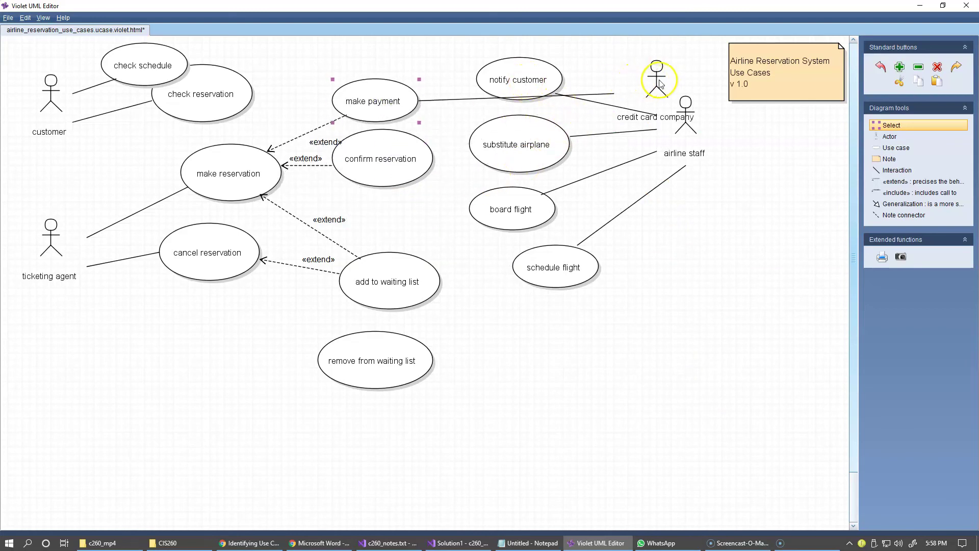
left_click_drag(658, 76, 694, 64)
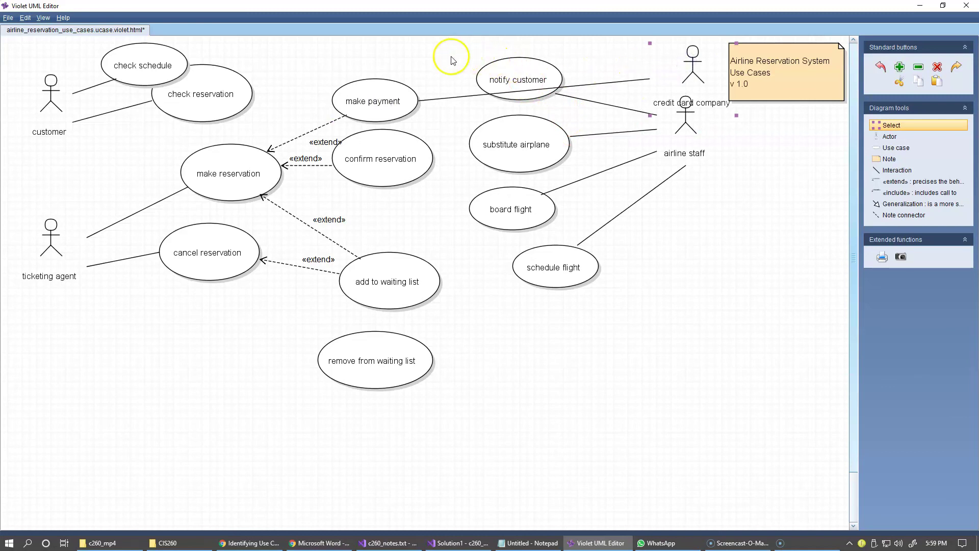
Shift the four airline staff use cases down, with airline staff beside them; fine-tune credit card company.
left_click_drag(460, 51, 636, 337)
left_click_drag(520, 84, 527, 214)
left_click(684, 117)
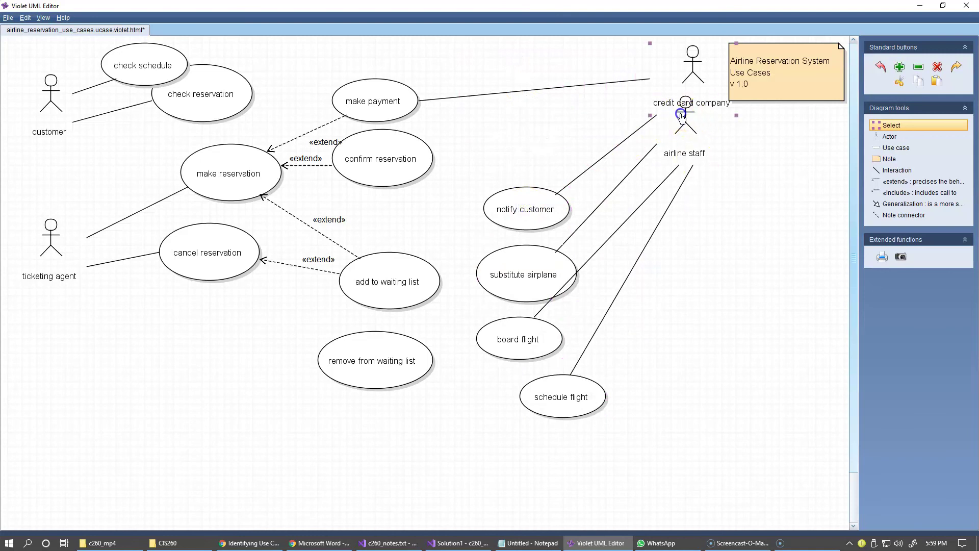
left_click_drag(686, 105, 693, 119)
left_click_drag(699, 74, 700, 60)
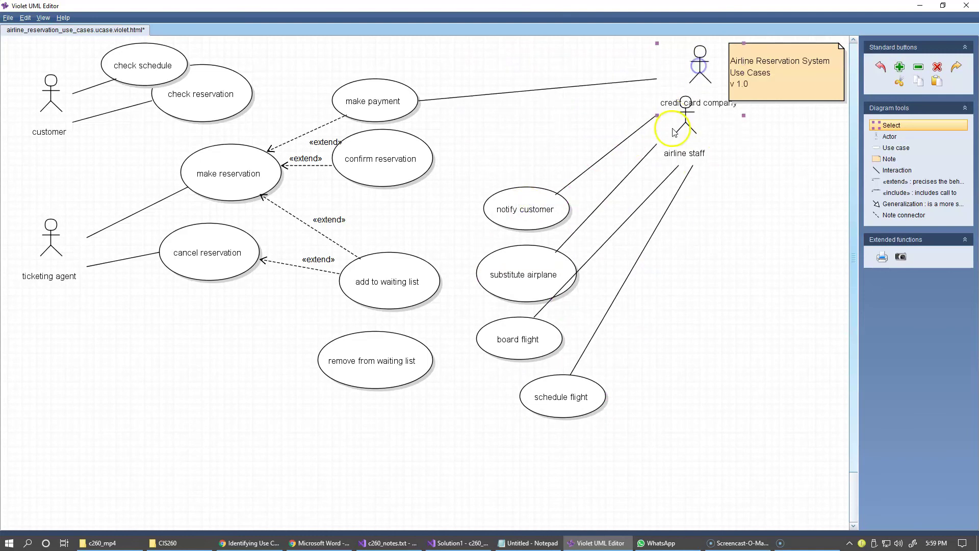
left_click(690, 127)
left_click_drag(688, 135, 747, 286)
left_click_drag(699, 71, 666, 88)
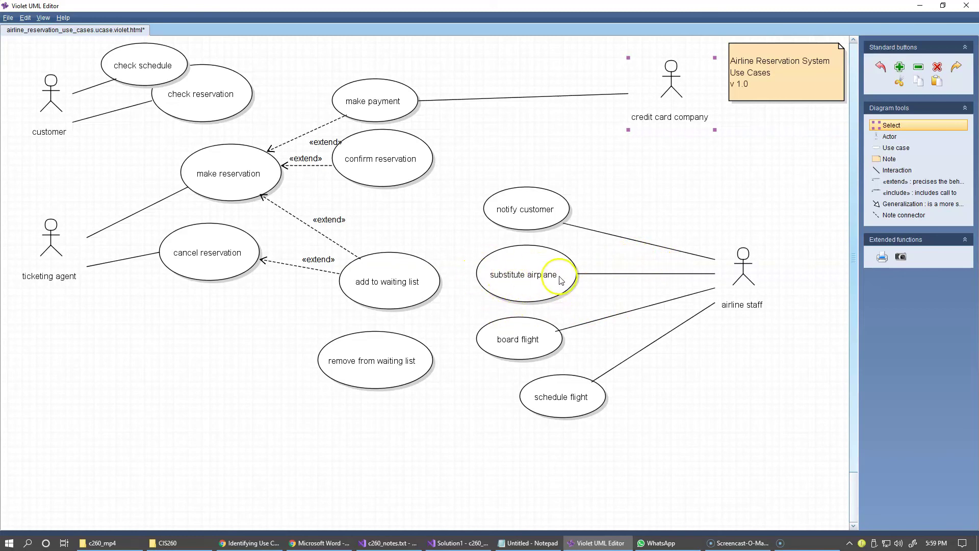
Draw «extend» arrows onto substitute airplane from remove from waiting list and confirm reservation.
left_click(891, 183)
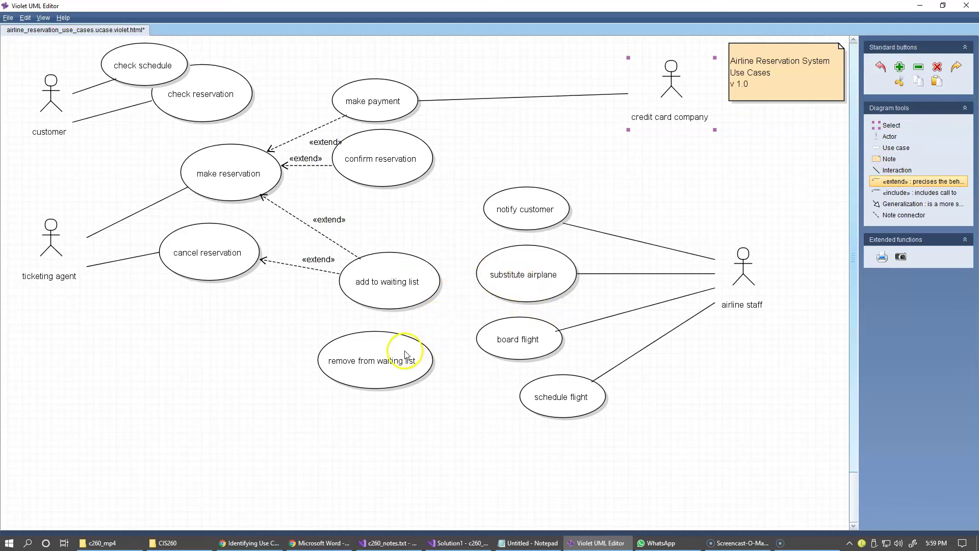
left_click_drag(406, 353, 442, 319)
left_click_drag(498, 278, 497, 278)
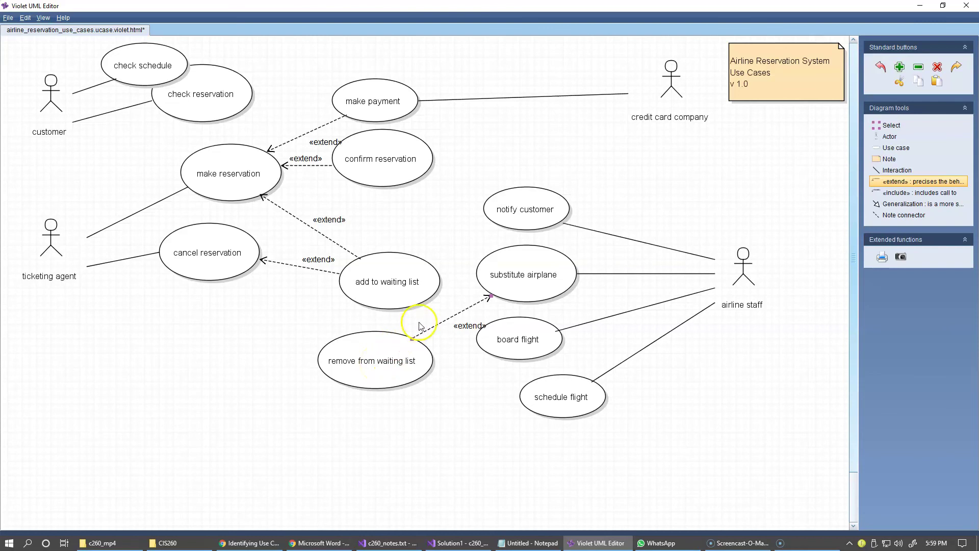
left_click_drag(398, 173, 502, 268)
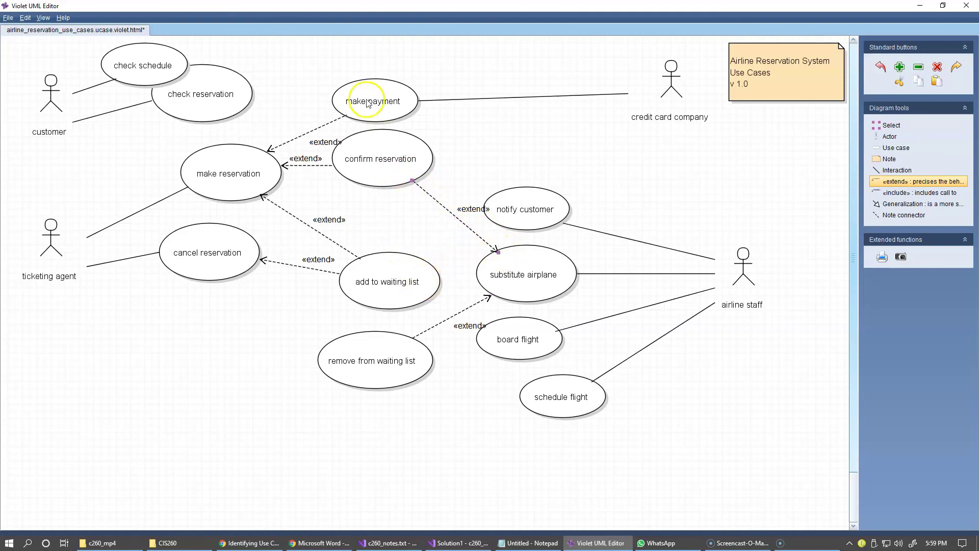
left_click(891, 125)
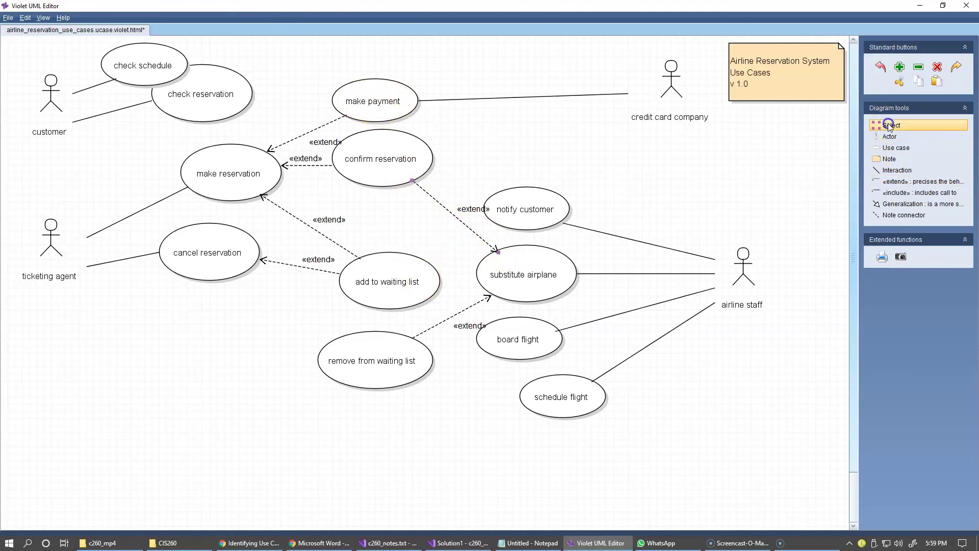
Rearrange confirm reservation, notify customer, substitute airplane, board flight and schedule flight beside airline staff.
left_click_drag(376, 162, 376, 185)
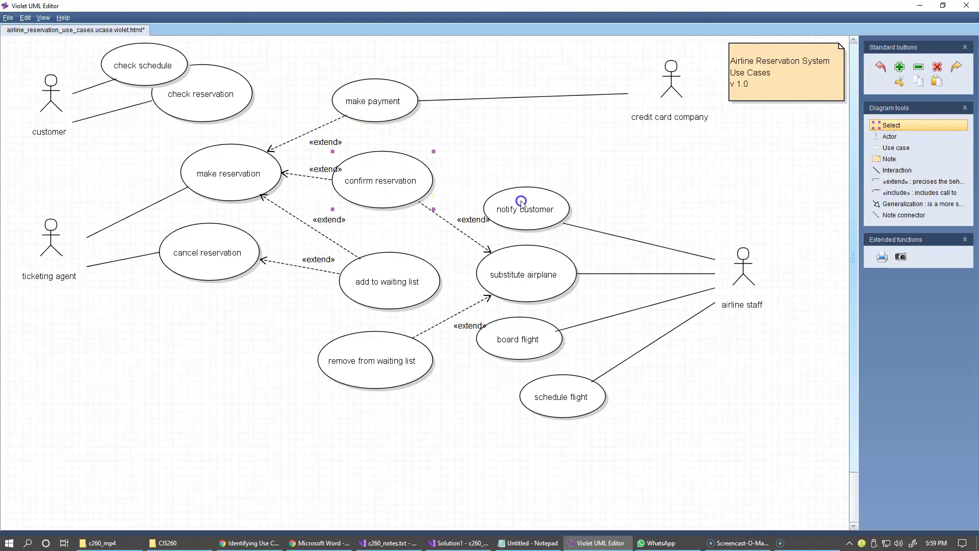
left_click_drag(530, 209, 587, 195)
left_click_drag(528, 274, 546, 259)
left_click_drag(525, 341, 583, 335)
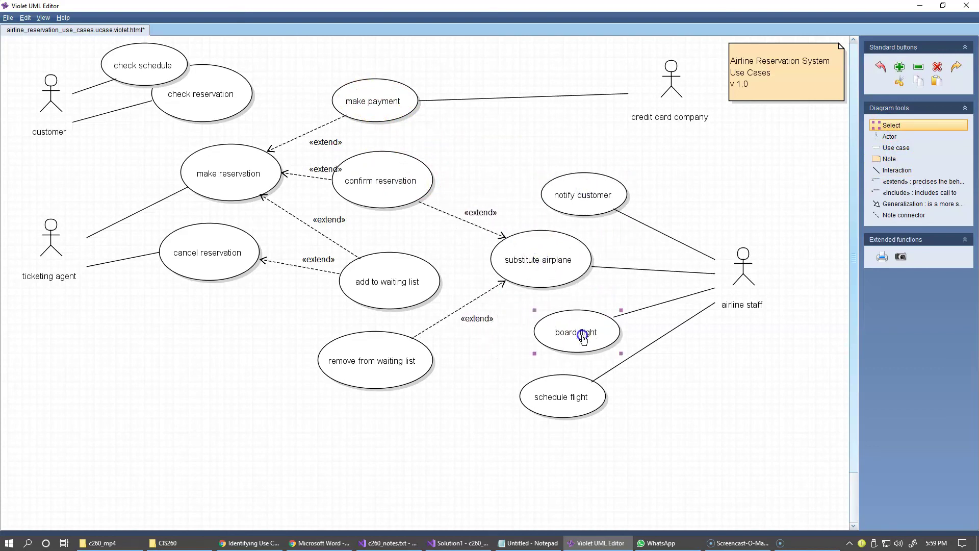
mouse_move(571, 397)
left_mouse_down()
mouse_move(560, 395)
mouse_move(578, 399)
left_mouse_up()
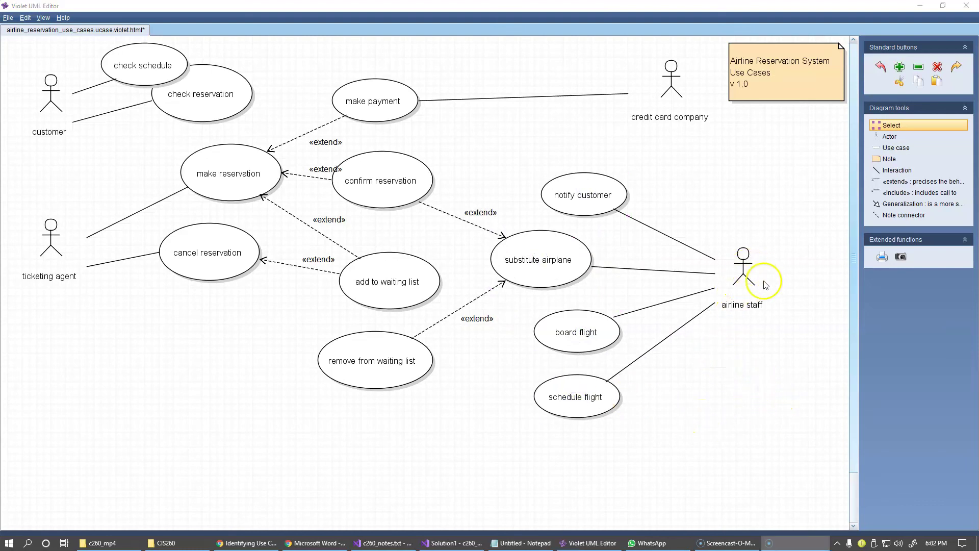
Draw an «extend» arrow from notify customer to substitute airplane.
left_click(891, 182)
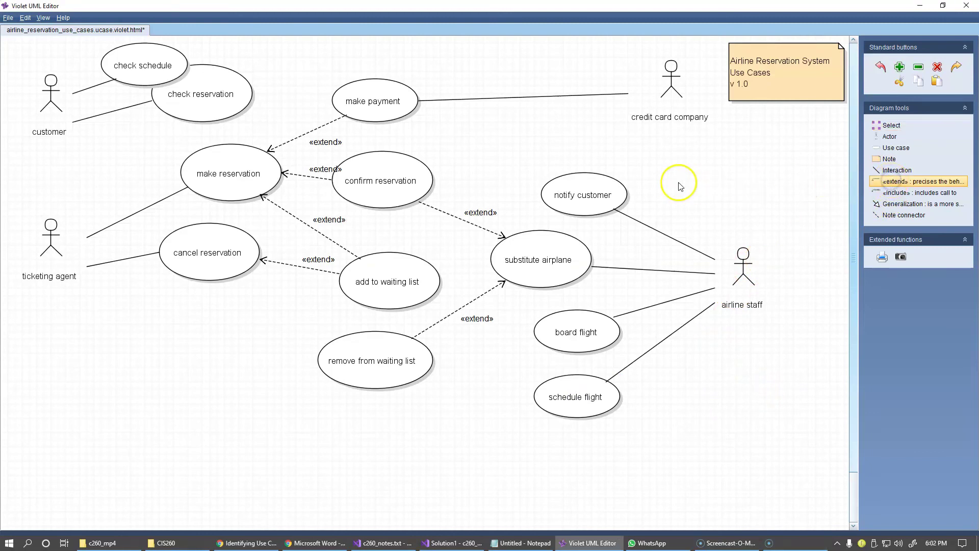
left_click(889, 125)
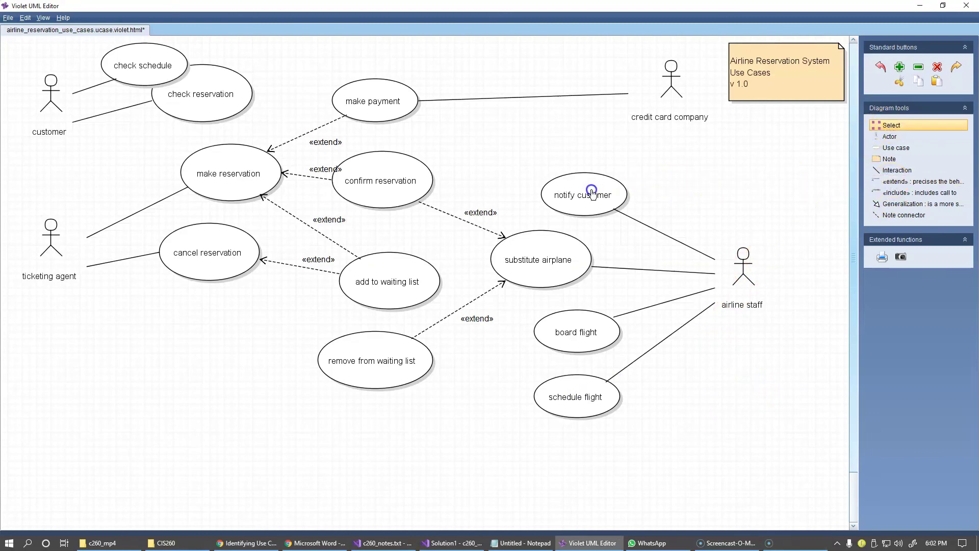
left_click_drag(590, 190, 619, 176)
left_click(888, 182)
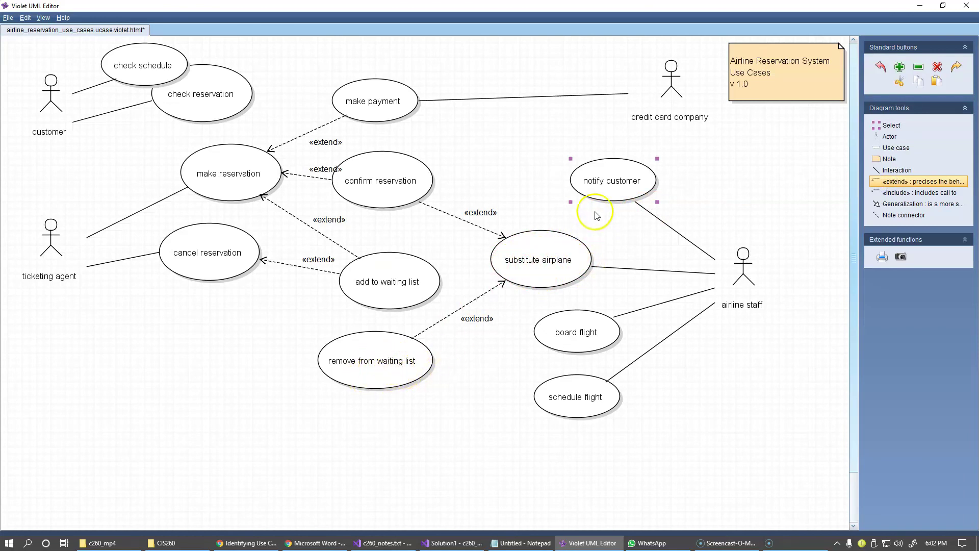
left_click(603, 189)
left_click_drag(602, 189, 558, 240)
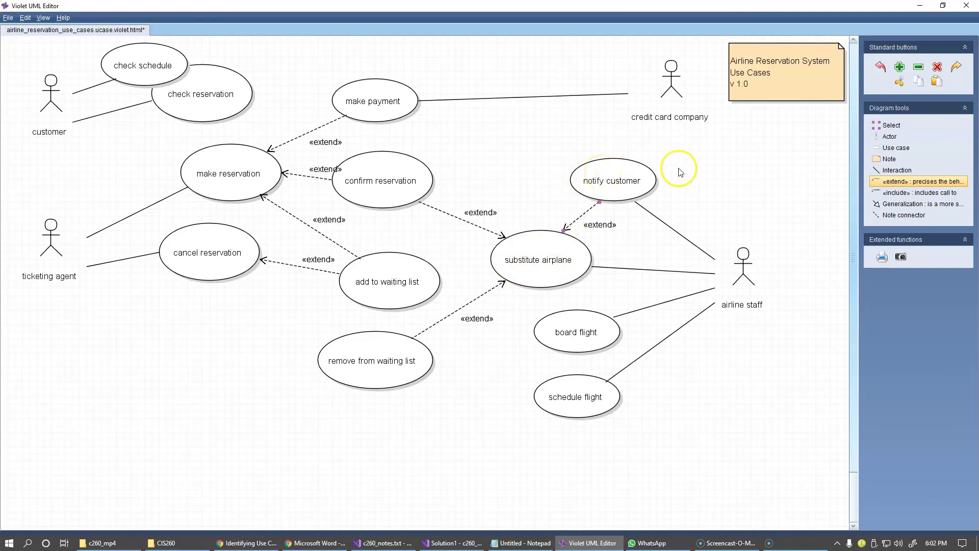
left_click(888, 126)
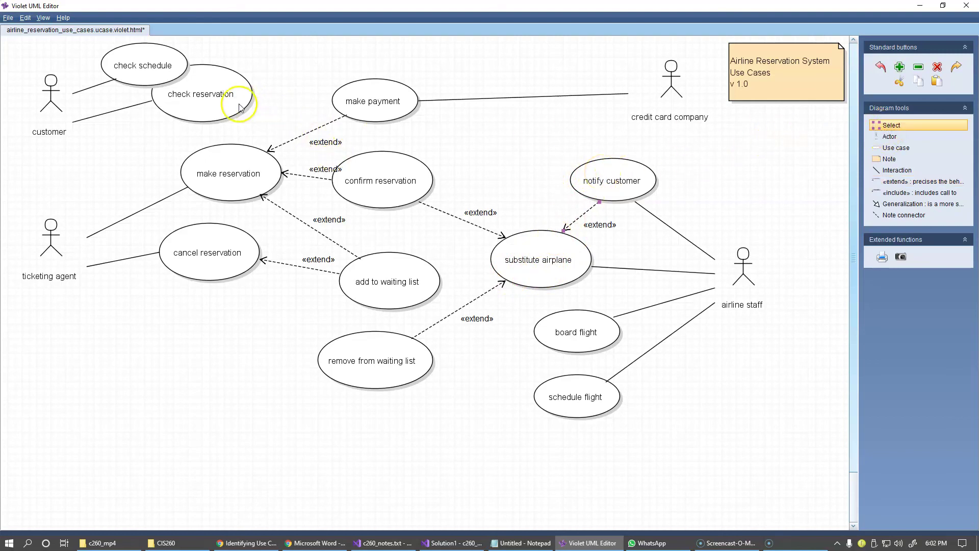
Tidy the positions of check reservation, make reservation, cancel reservation, check schedule and add to waiting list.
left_click_drag(234, 105, 219, 124)
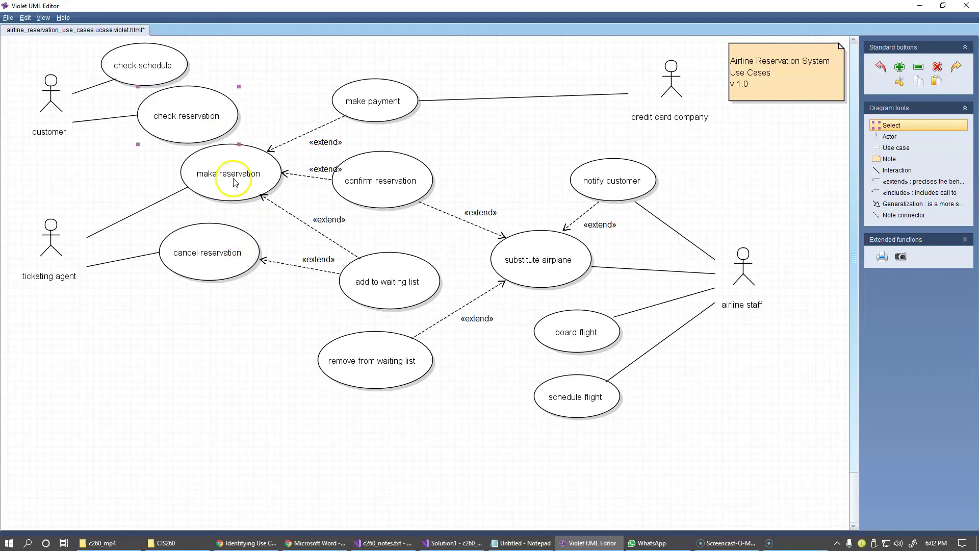
left_click_drag(231, 175, 227, 202)
left_click_drag(216, 237, 208, 274)
left_click_drag(214, 219, 192, 220)
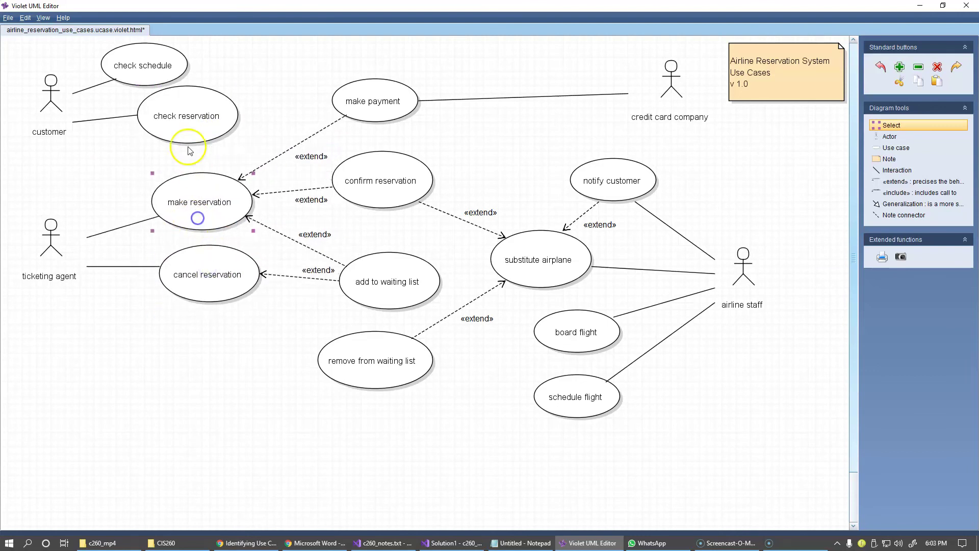
left_click_drag(182, 131, 196, 131)
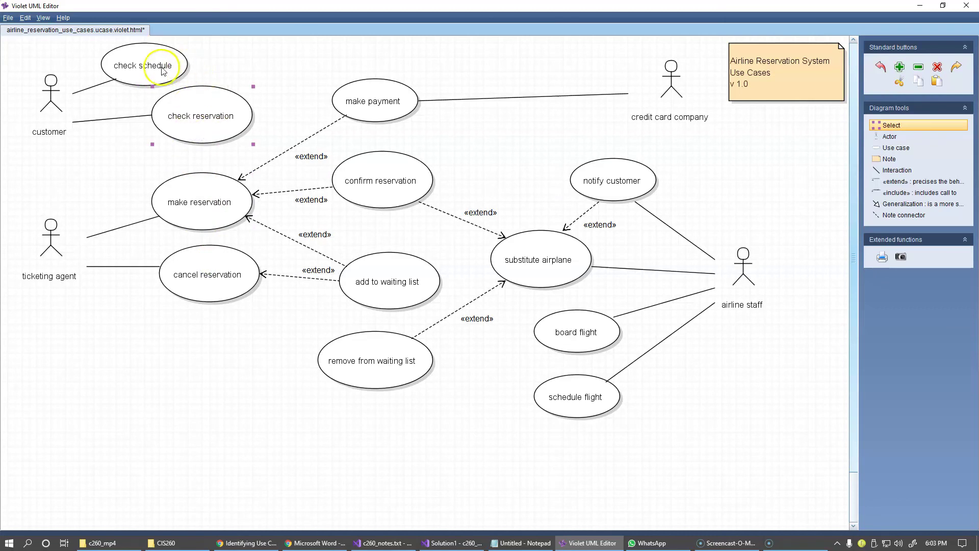
left_click_drag(162, 75, 221, 83)
left_click(284, 81)
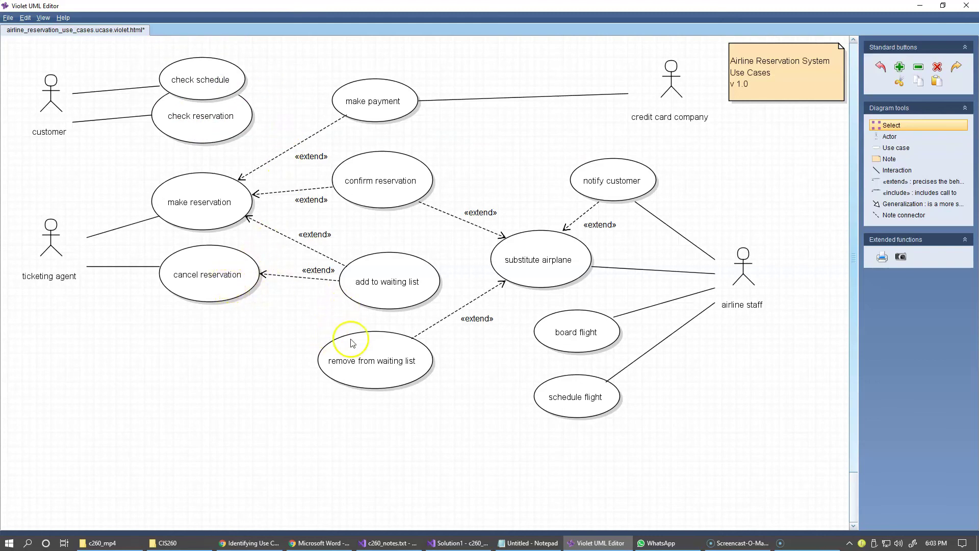
left_click_drag(385, 288, 386, 275)
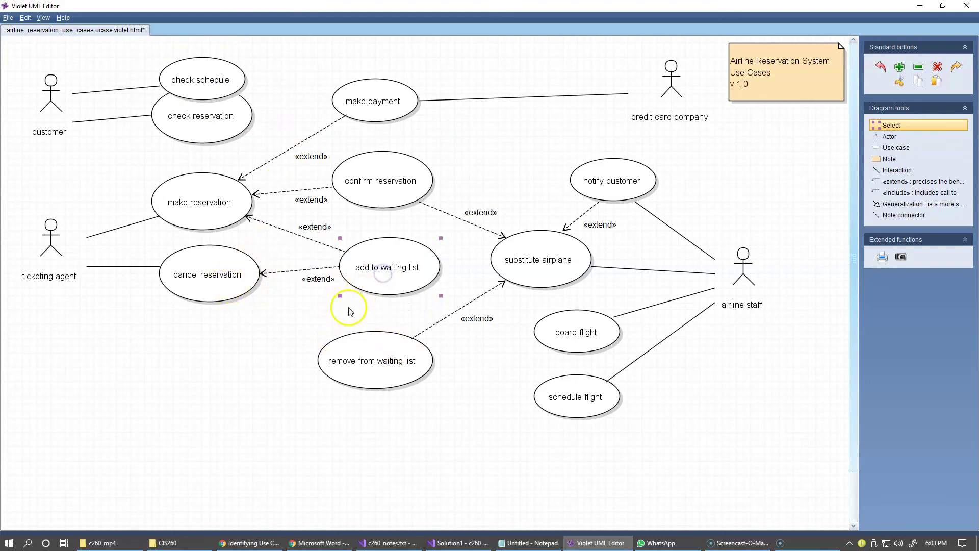
left_click(422, 407)
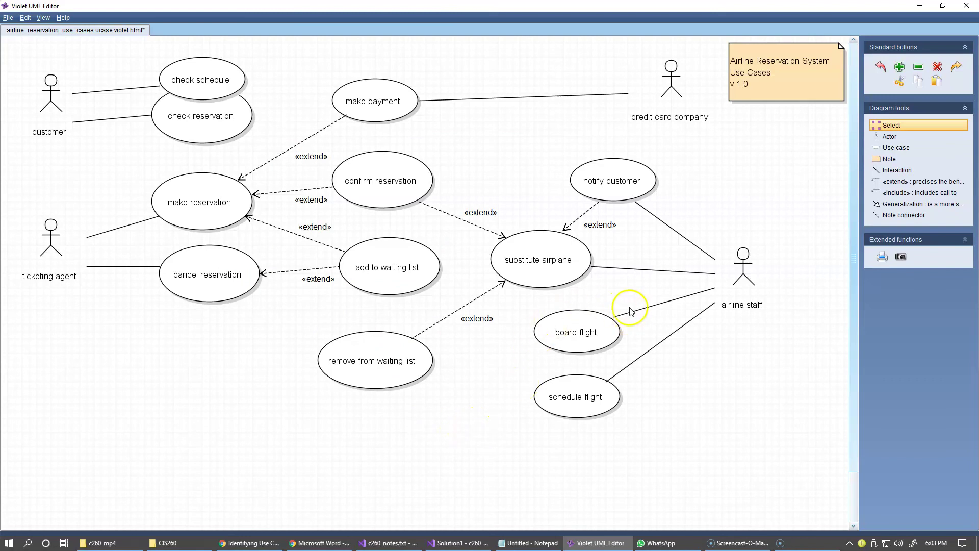
Nudge notify customer up-left and move the title note to the lower left.
left_click(620, 175)
left_click_drag(619, 175, 595, 167)
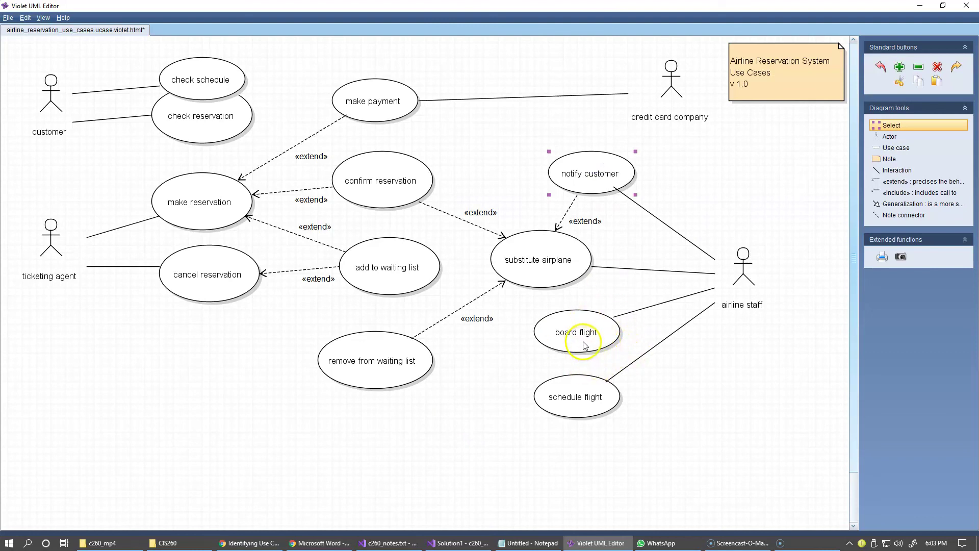
left_click(682, 403)
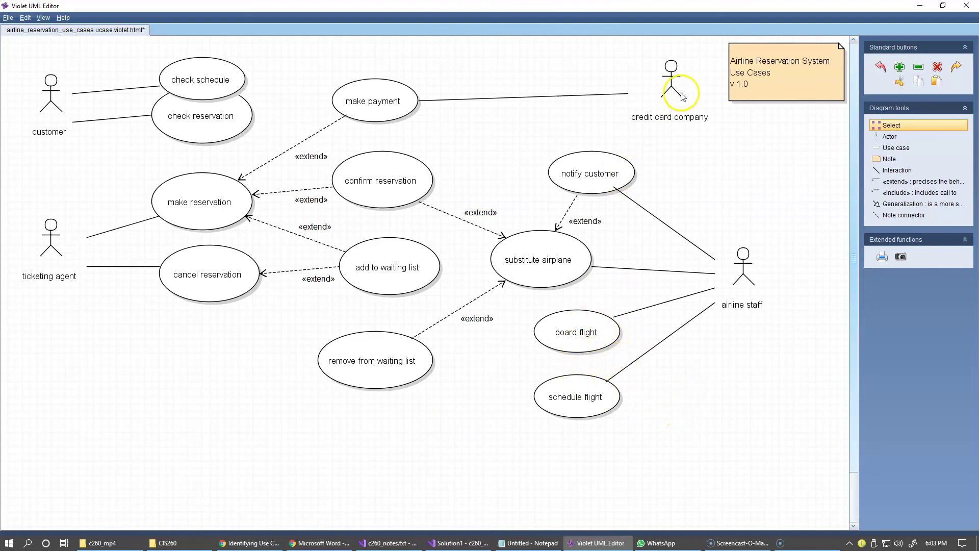
left_click(790, 77)
left_click_drag(801, 78, 91, 372)
Move the credit card company actor to the right.
left_click(669, 88)
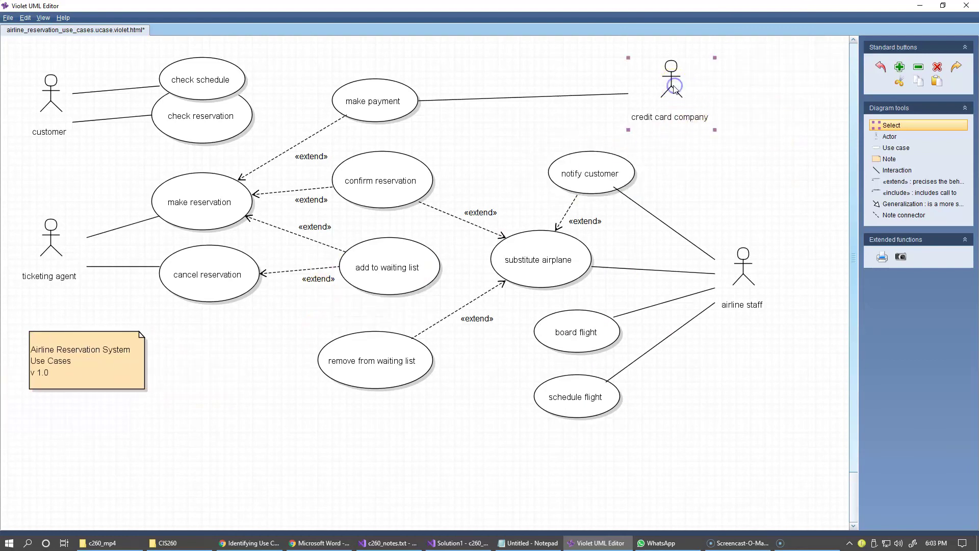
left_click_drag(668, 90, 735, 97)
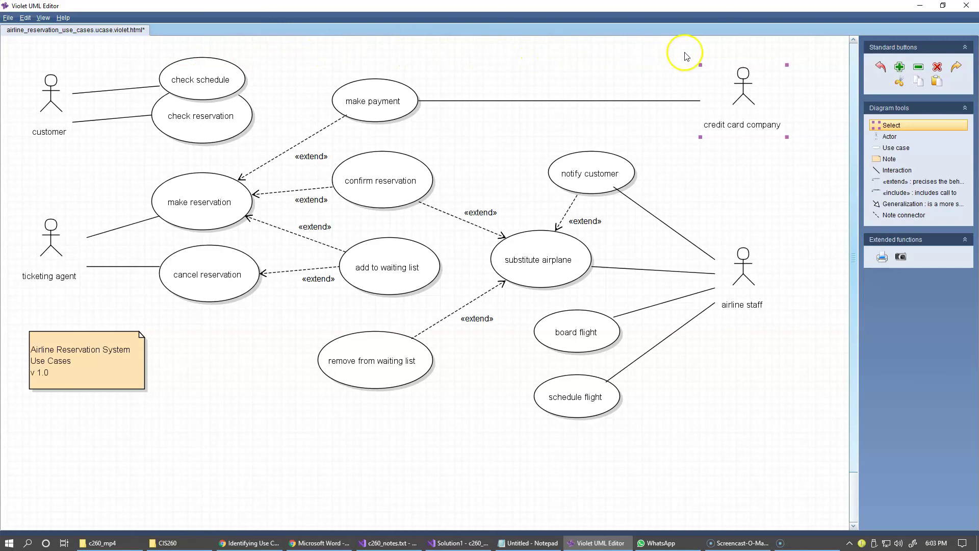
left_click(684, 380)
Push the title note against the left edge of the canvas.
left_click_drag(112, 368, 90, 375)
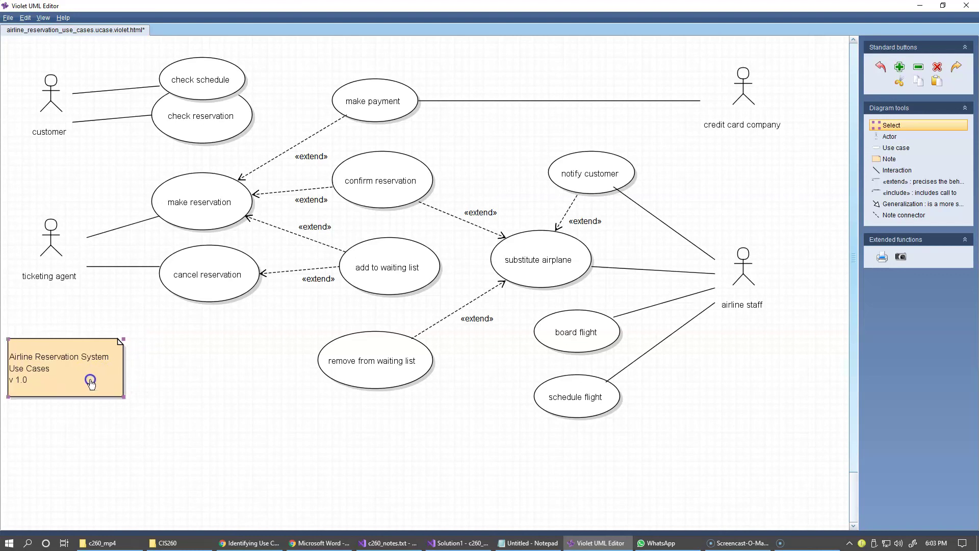
left_click(164, 376)
left_click(153, 125)
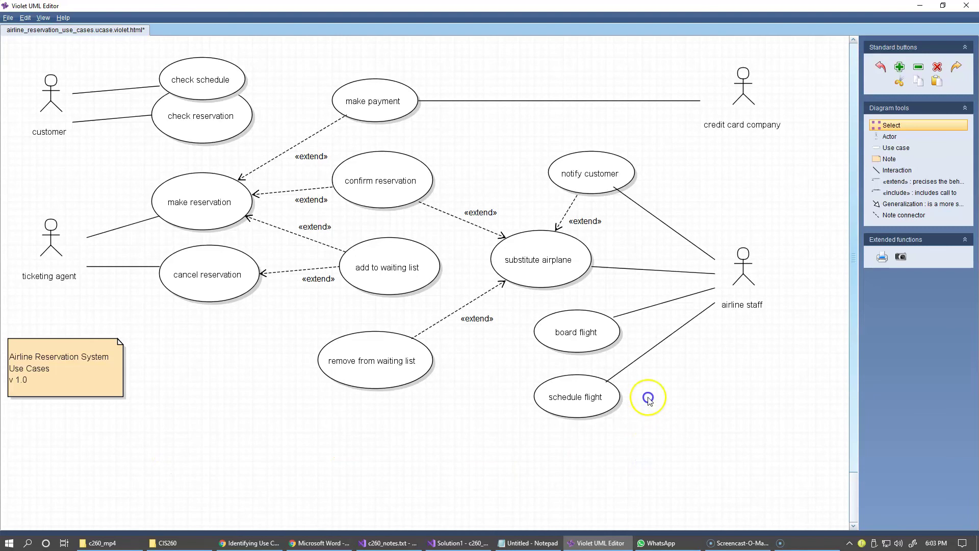
left_click(293, 41)
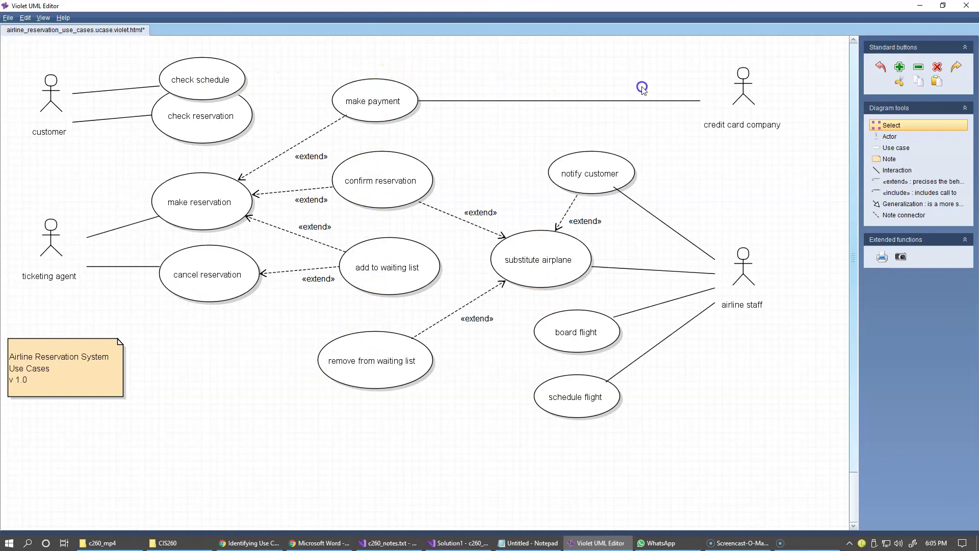
left_click(638, 370)
Add a generalization link from ticketing agent to customer and clear the selection.
left_click(886, 206)
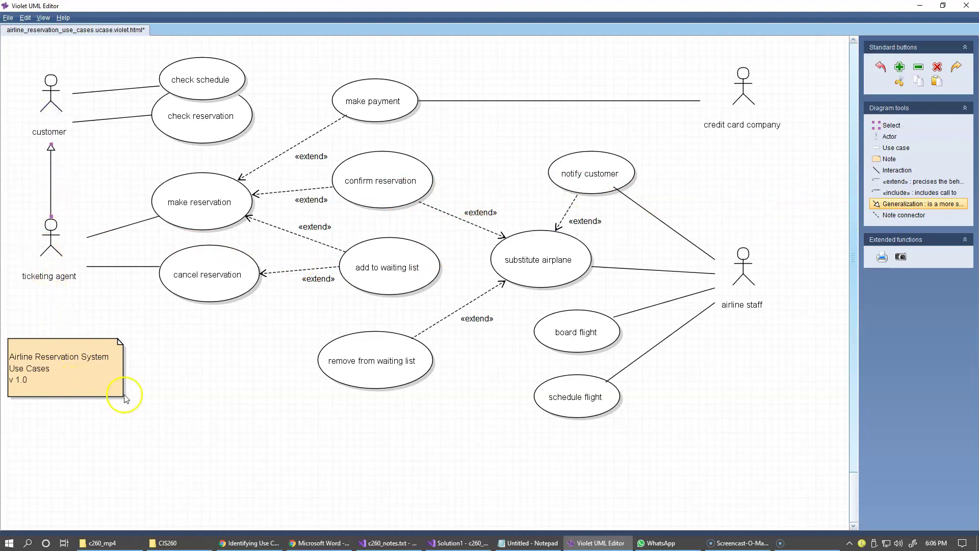
left_click(888, 125)
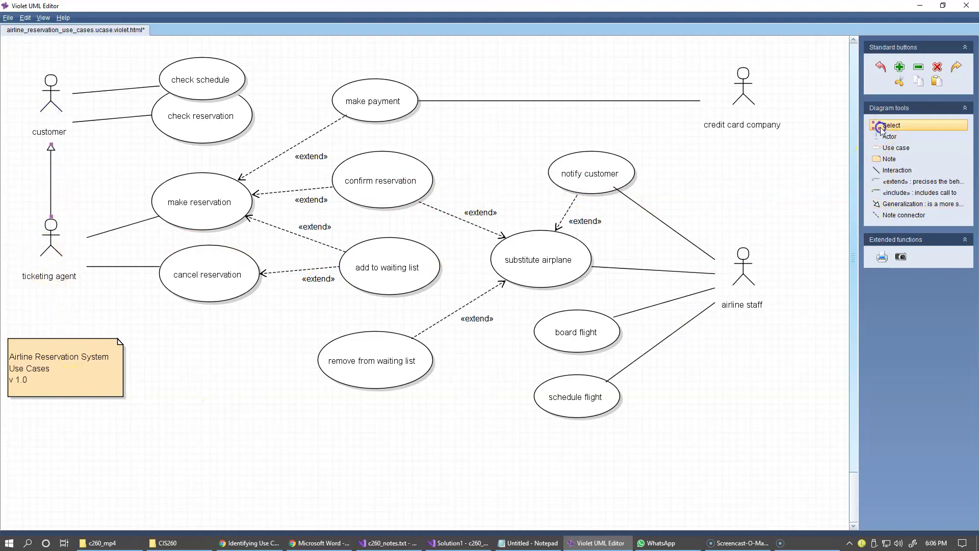
left_click(226, 412)
Raise the airline staff actor slightly so it sits level with substitute airplane.
mouse_move(746, 271)
left_mouse_down()
mouse_move(748, 256)
mouse_move(735, 259)
left_mouse_up()
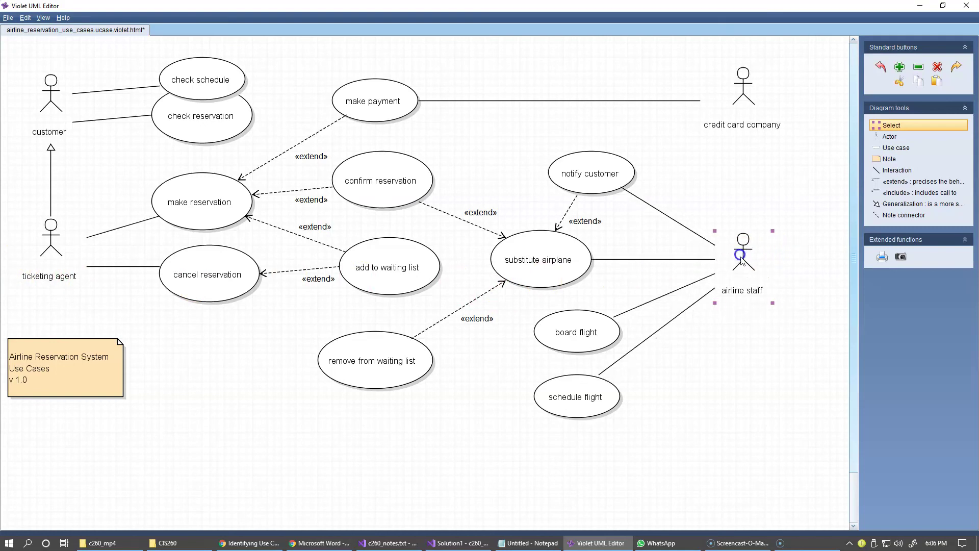
left_click(744, 332)
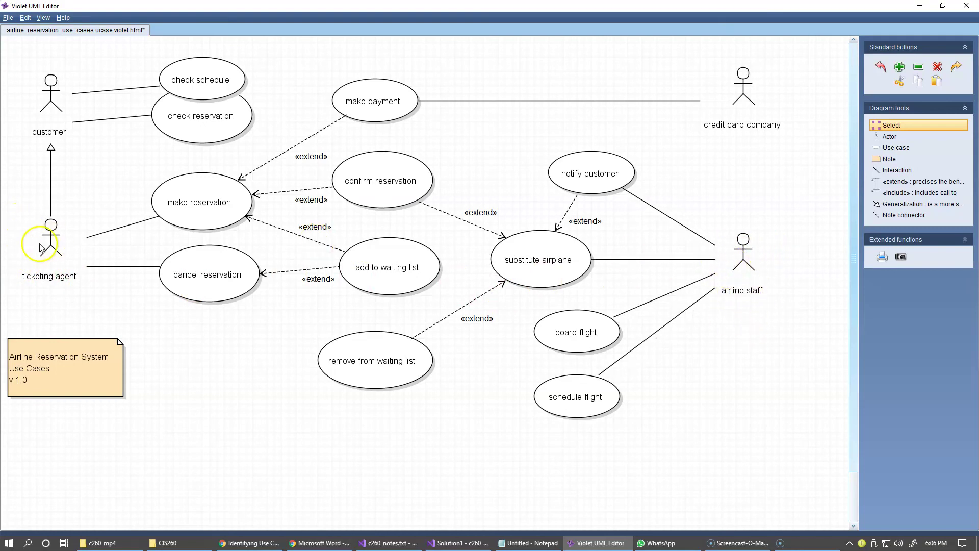